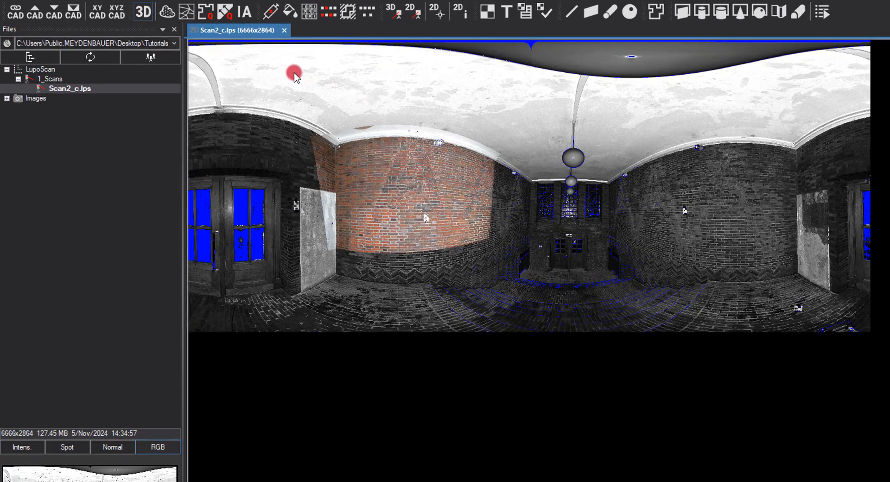
Step: Display the scan as Intensities and adjust both ends of the grey-value range to brighten the brick walls
{"action": "right_click", "coordinate": [227, 94]}
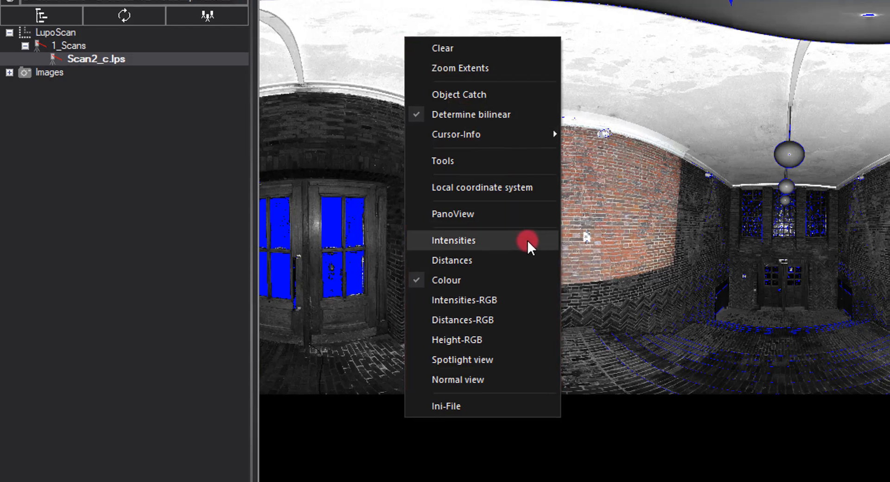
{"action": "left_click", "coordinate": [527, 240]}
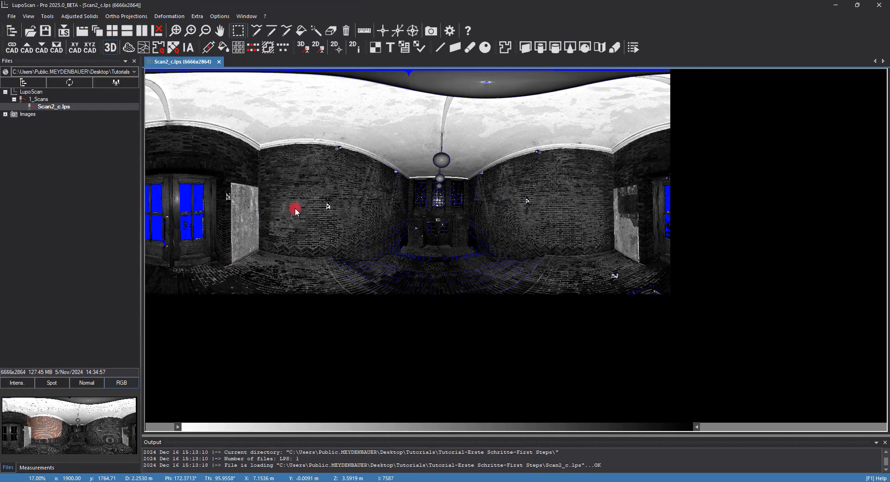
{"action": "left_click_drag", "start_coordinate": [178, 426], "coordinate": [267, 428]}
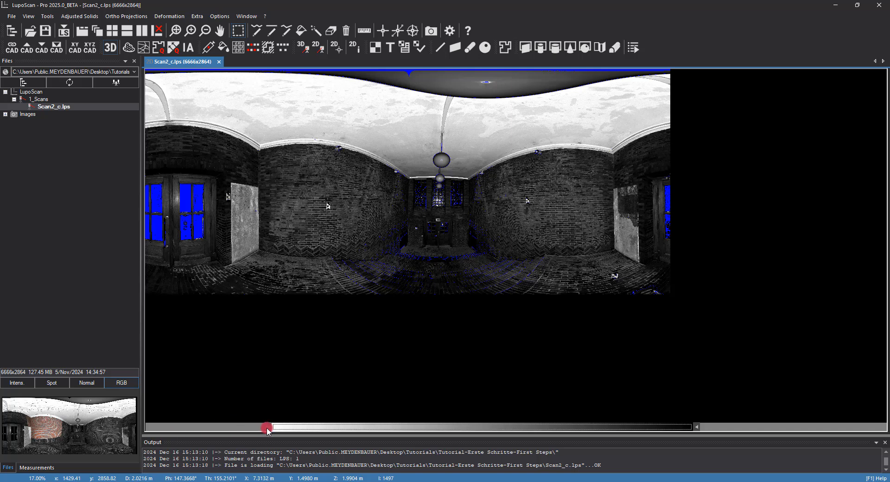
{"action": "left_click_drag", "start_coordinate": [696, 426], "coordinate": [488, 428]}
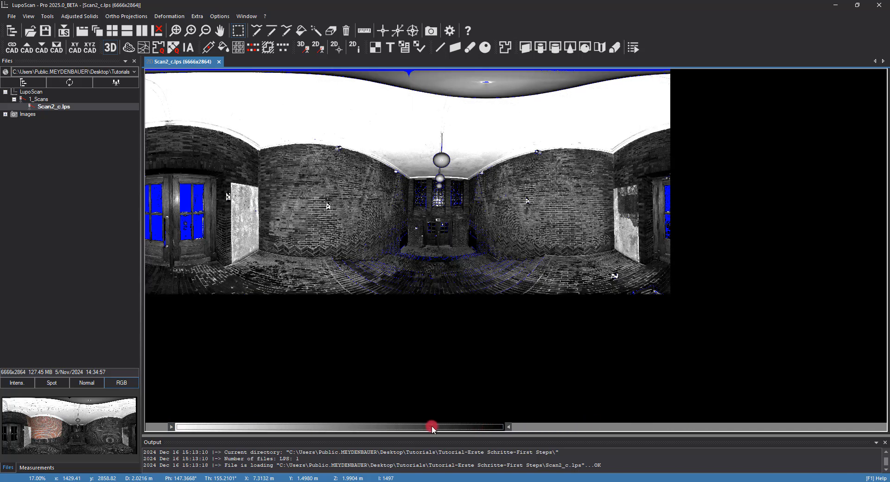
{"action": "left_click_drag", "start_coordinate": [431, 427], "coordinate": [498, 427]}
{"action": "left_click_drag", "start_coordinate": [238, 427], "coordinate": [180, 430]}
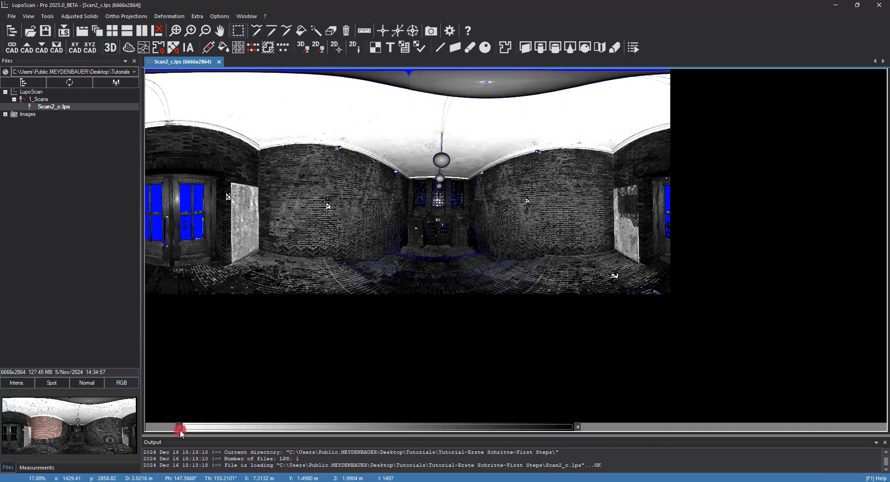
Step: Cycle the panorama's display mode through Distances, Colour and Intensities-RGB
{"action": "right_click", "coordinate": [275, 116]}
{"action": "left_click", "coordinate": [333, 238]}
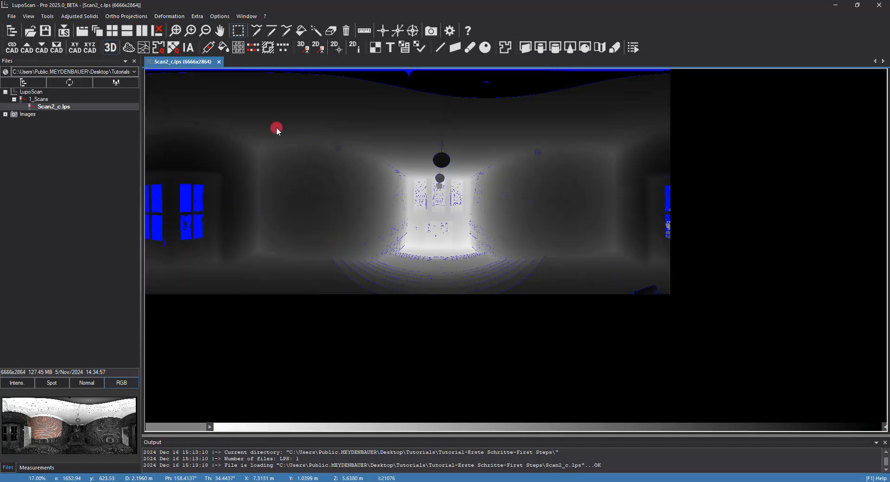
{"action": "right_click", "coordinate": [276, 130]}
{"action": "left_click", "coordinate": [341, 237]}
{"action": "right_click", "coordinate": [287, 113]}
{"action": "left_click", "coordinate": [351, 261]}
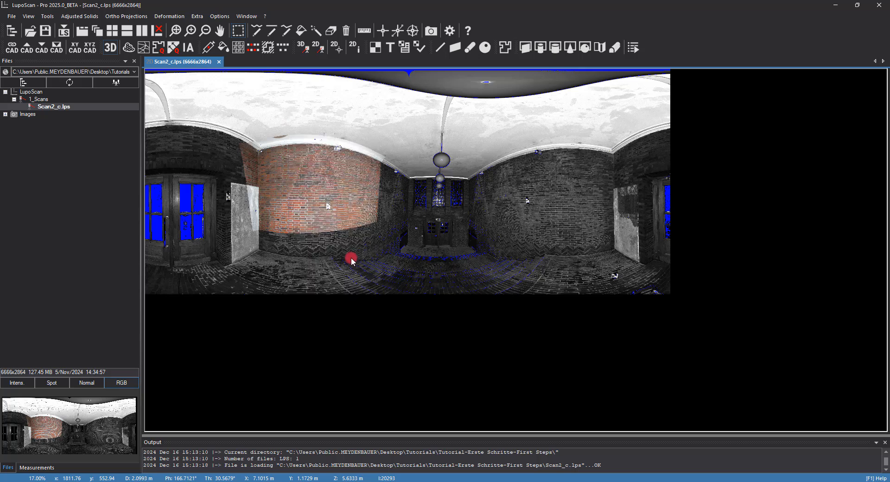
Step: Cycle the panorama's display mode through Distances-RGB, Height-RGB and Spotlight view
{"action": "right_click", "coordinate": [330, 126]}
{"action": "left_click", "coordinate": [397, 284]}
{"action": "right_click", "coordinate": [271, 114]}
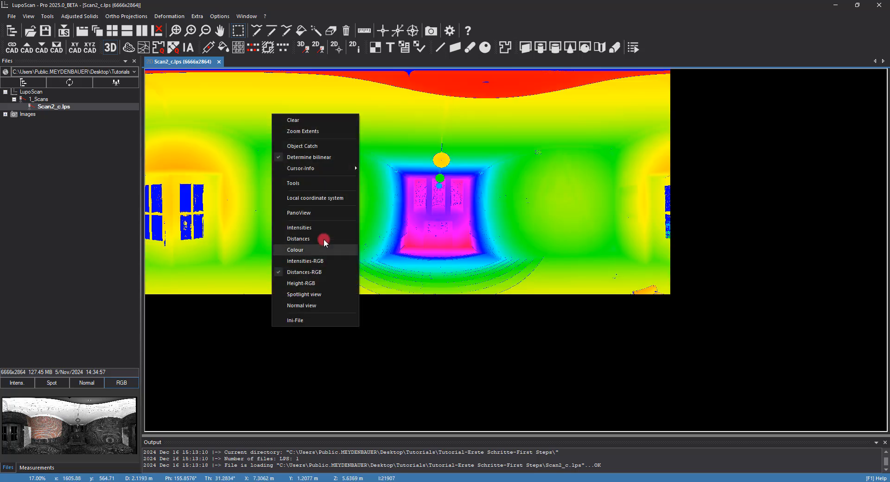
{"action": "left_click", "coordinate": [341, 284]}
{"action": "right_click", "coordinate": [250, 98]}
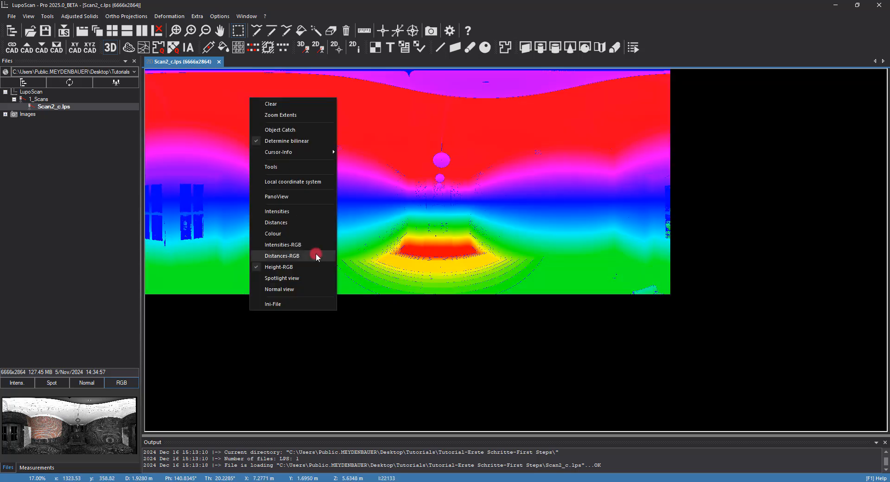
{"action": "left_click", "coordinate": [315, 277]}
Step: Show the scan in Normal view and return the display to Intensities
{"action": "right_click", "coordinate": [361, 226]}
{"action": "left_click", "coordinate": [418, 415]}
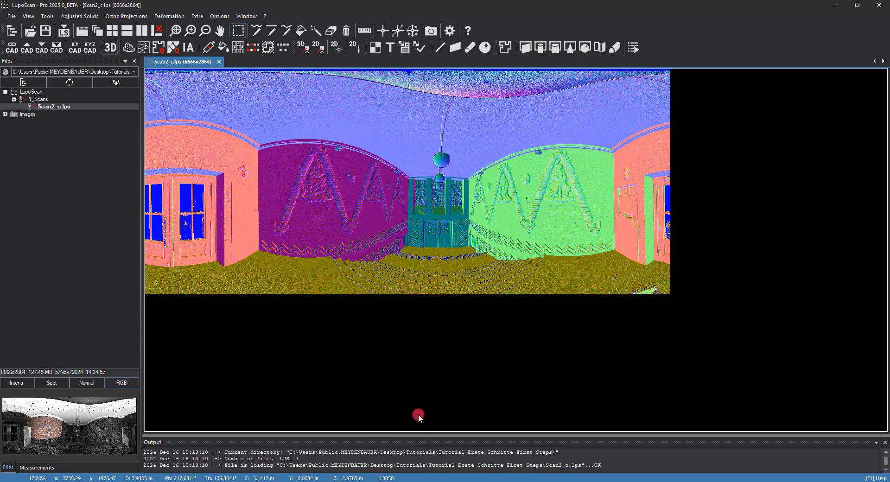
{"action": "right_click", "coordinate": [391, 219]}
{"action": "left_click", "coordinate": [440, 335]}
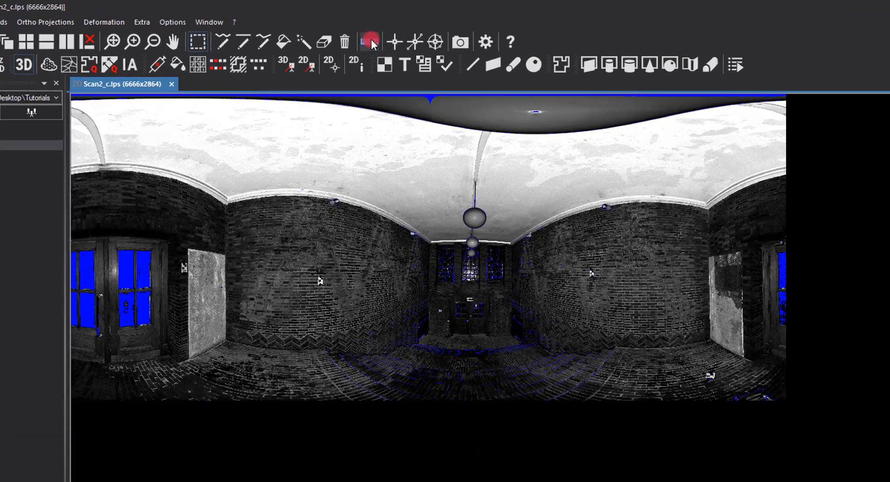
Step: Measure the width of the double door at the far end of the room along its upper edge
{"action": "left_click", "coordinate": [369, 42]}
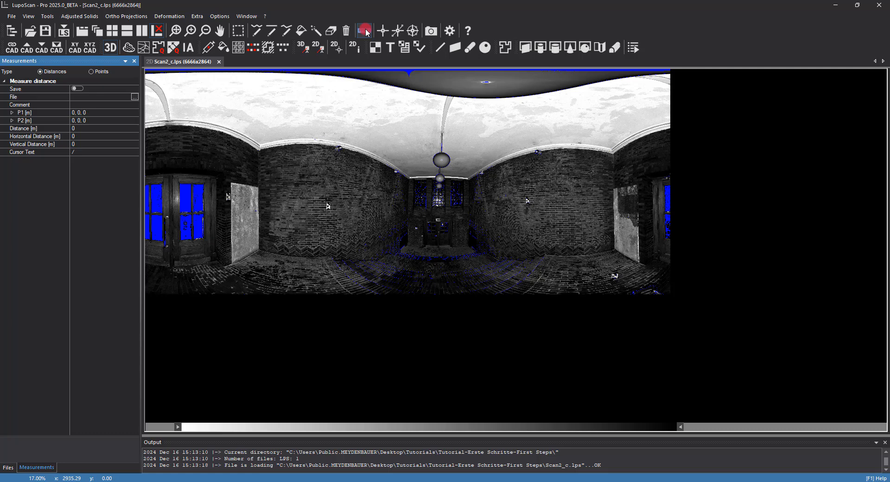
{"action": "scroll", "coordinate": [447, 234], "scroll_direction": "up", "scroll_amount": 3}
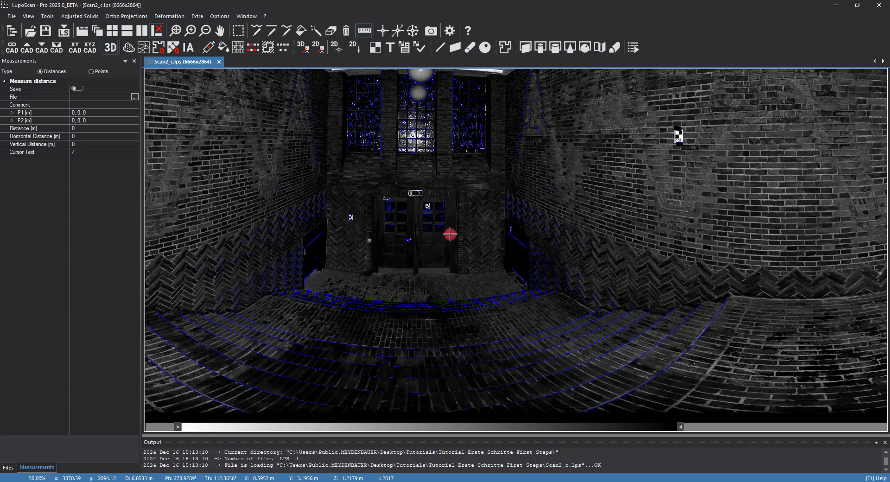
{"action": "scroll", "coordinate": [421, 231], "scroll_direction": "up", "scroll_amount": 3}
{"action": "scroll", "coordinate": [421, 230], "scroll_direction": "up", "scroll_amount": 5}
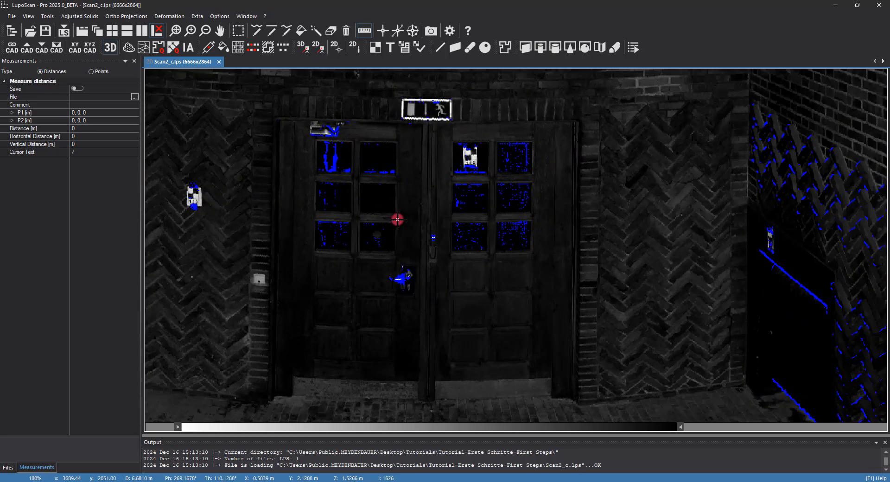
{"action": "scroll", "coordinate": [408, 250], "scroll_direction": "down", "scroll_amount": 1}
{"action": "middle_click_drag", "start_coordinate": [408, 250], "coordinate": [408, 233]}
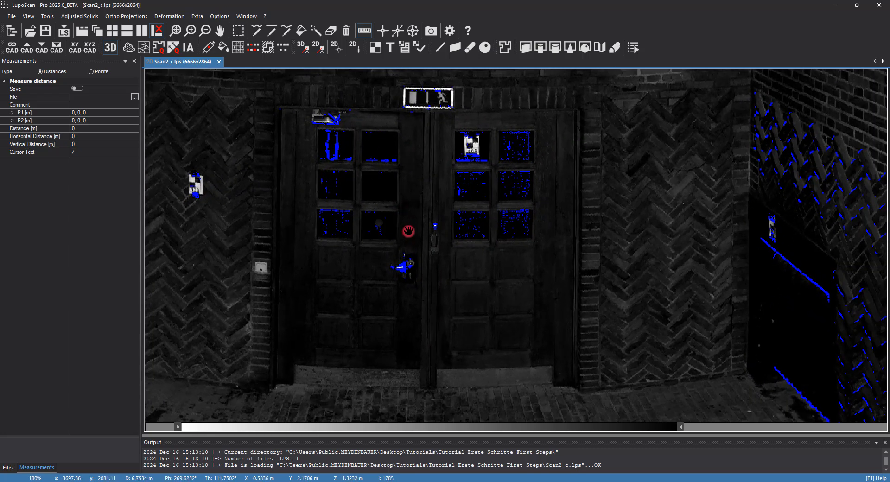
{"action": "left_click", "coordinate": [275, 106]}
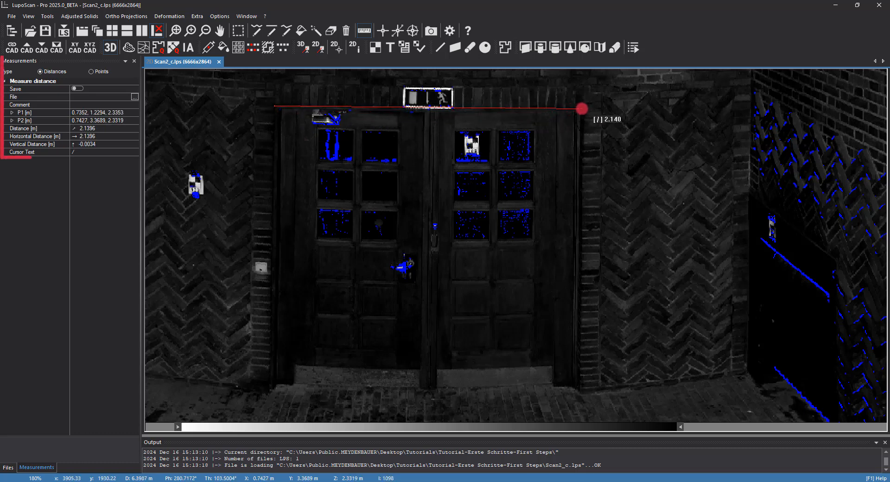
{"action": "left_click", "coordinate": [582, 108]}
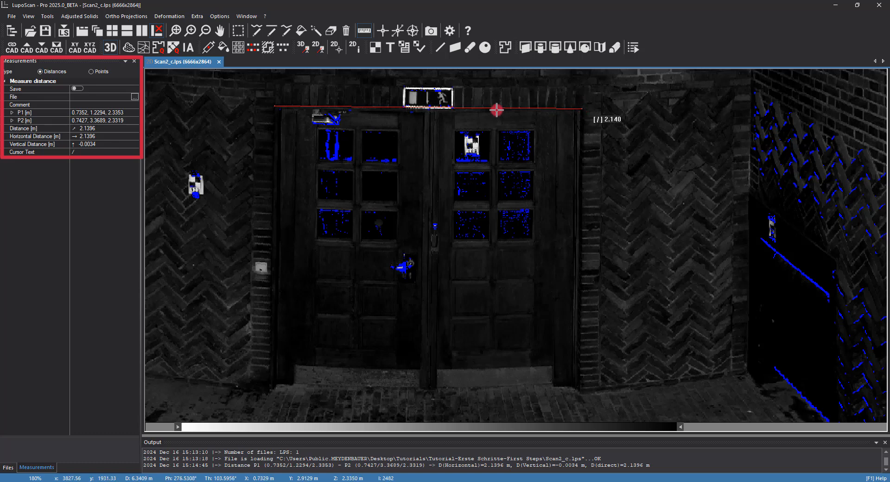
Step: Measure the double door's height along its centre line down to the floor and end the distance measurement
{"action": "left_click", "coordinate": [429, 111]}
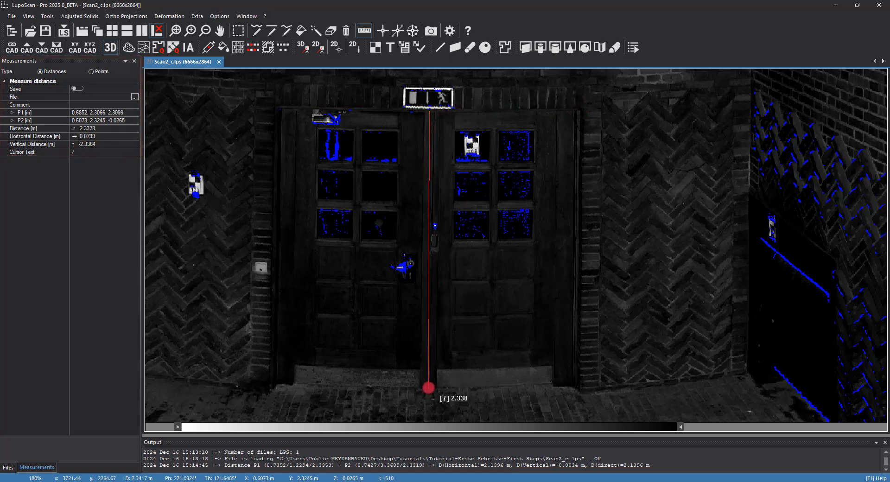
{"action": "left_click", "coordinate": [427, 390]}
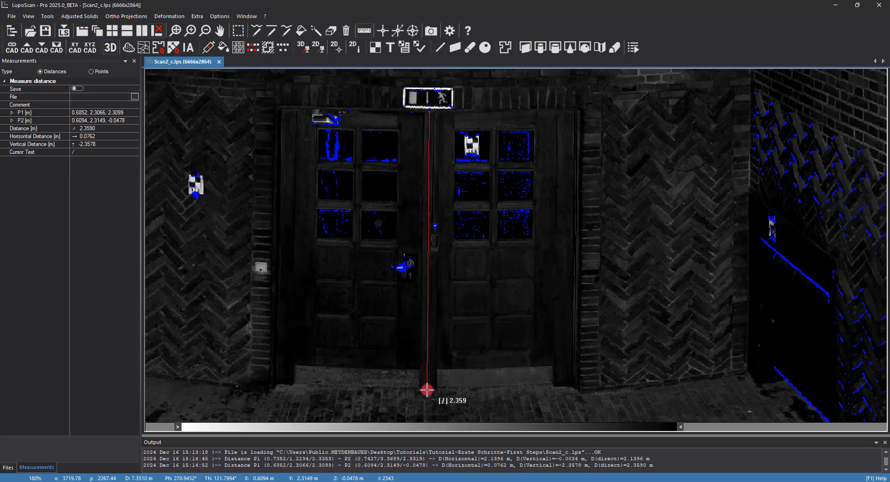
{"action": "key", "text": "Escape"}
Step: Switch the panorama's display back to Colour
{"action": "scroll", "coordinate": [427, 390], "scroll_direction": "down", "scroll_amount": 5}
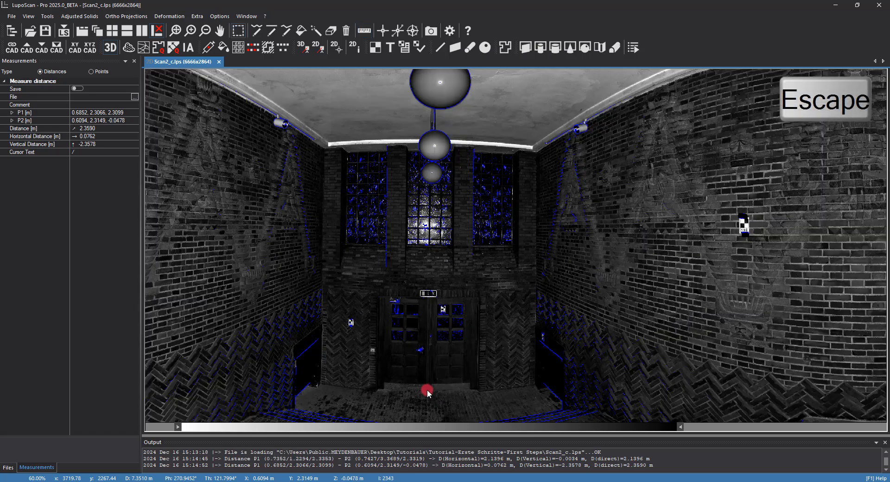
{"action": "scroll", "coordinate": [427, 389], "scroll_direction": "down", "scroll_amount": 5}
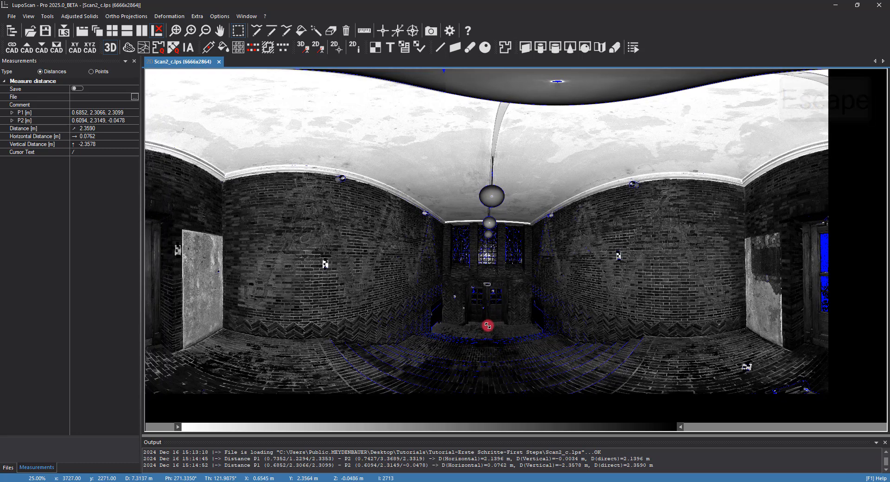
{"action": "scroll", "coordinate": [309, 246], "scroll_direction": "up", "scroll_amount": 3}
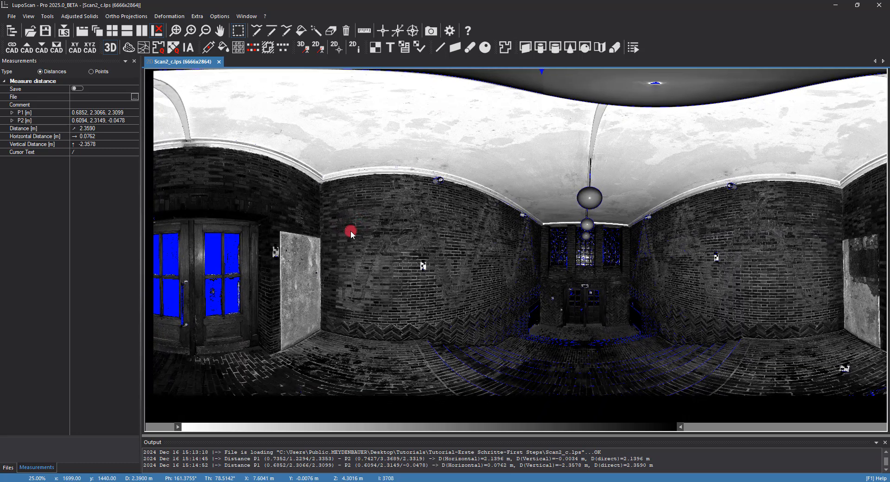
{"action": "right_click", "coordinate": [266, 138]}
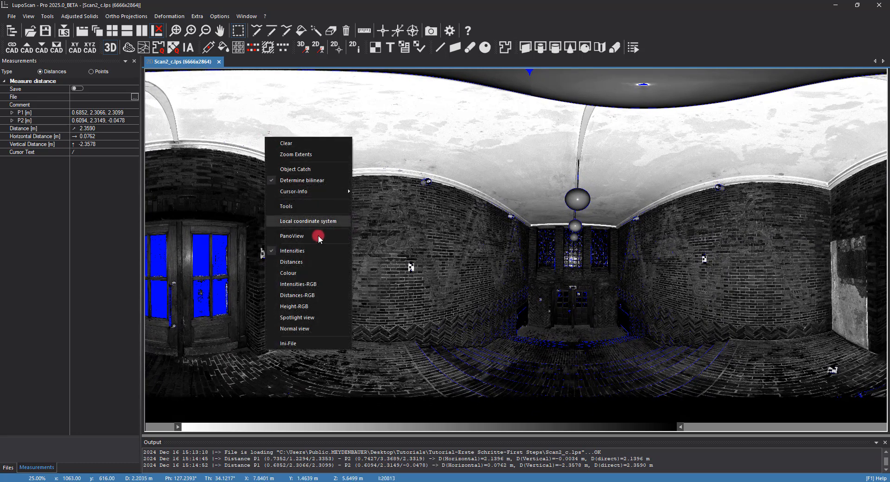
{"action": "left_click", "coordinate": [331, 278]}
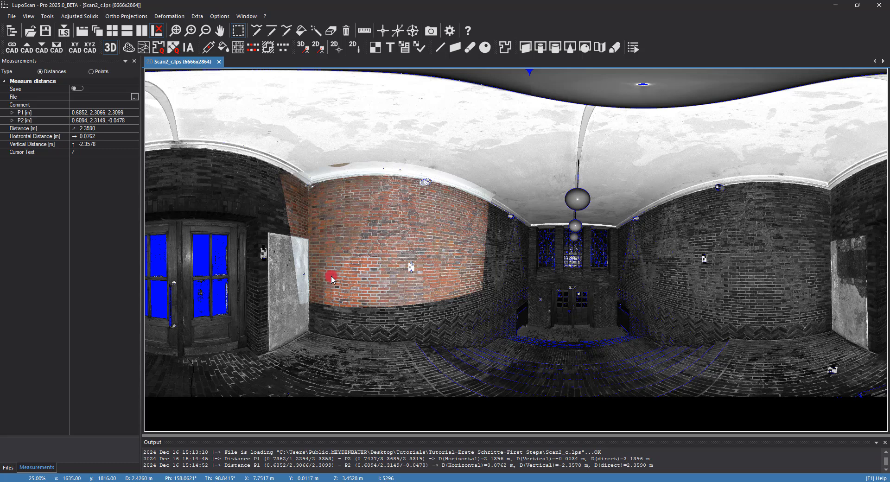
Step: Open the point cloud settings for the scan and set the increment to 2 pixels
{"action": "left_click", "coordinate": [128, 47]}
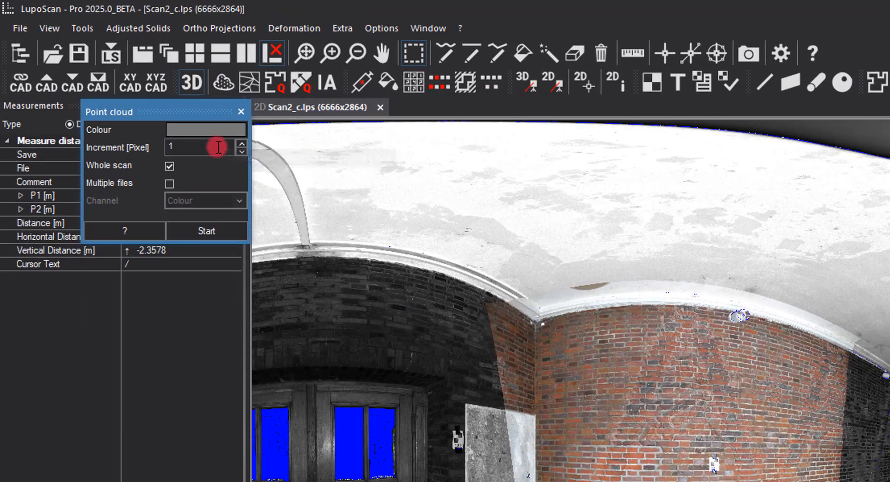
{"action": "left_click", "coordinate": [218, 148]}
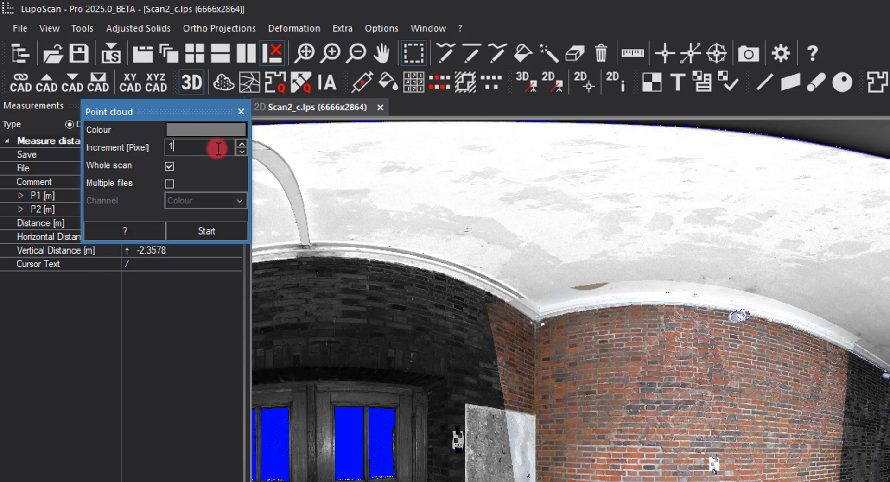
{"action": "key", "text": "BackSpace"}
{"action": "type", "text": "2"}
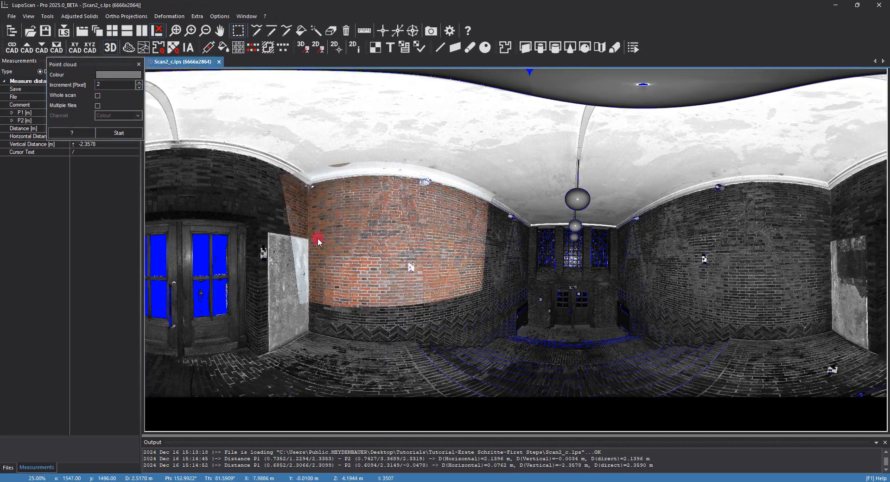
Step: Try marking a rectangular area on the red brick wall for the point cloud, and re-enable the Whole scan option
{"action": "left_click_drag", "start_coordinate": [343, 211], "coordinate": [418, 315]}
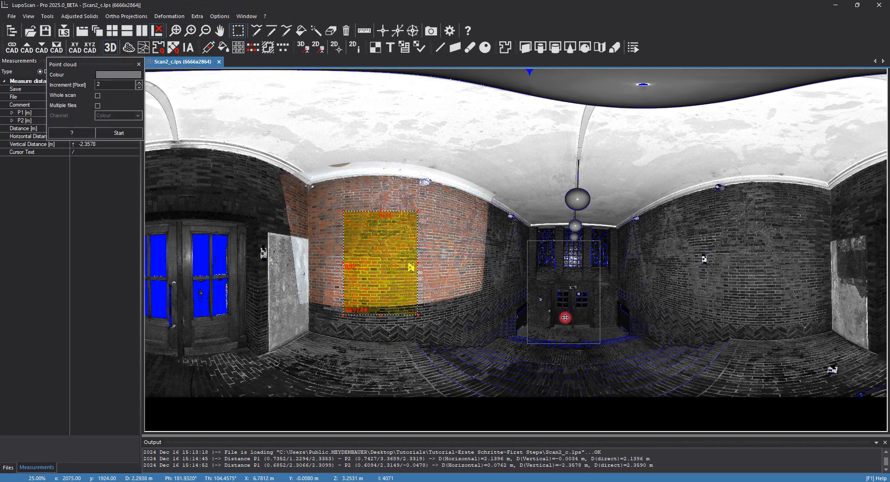
{"action": "left_click_drag", "start_coordinate": [565, 317], "coordinate": [564, 318]}
{"action": "left_click", "coordinate": [564, 318]}
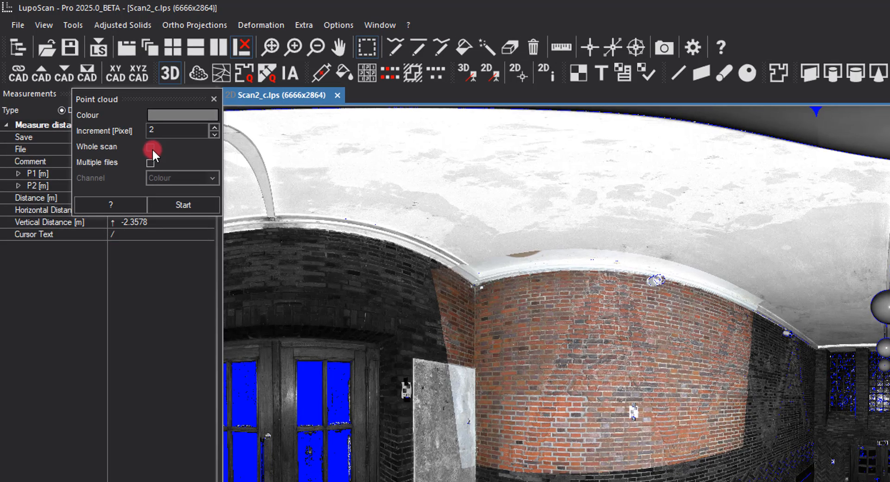
{"action": "left_click", "coordinate": [152, 148]}
Step: Generate the point cloud from the whole scan with Multiple files left off and inspect it in 3D
{"action": "left_click", "coordinate": [151, 162]}
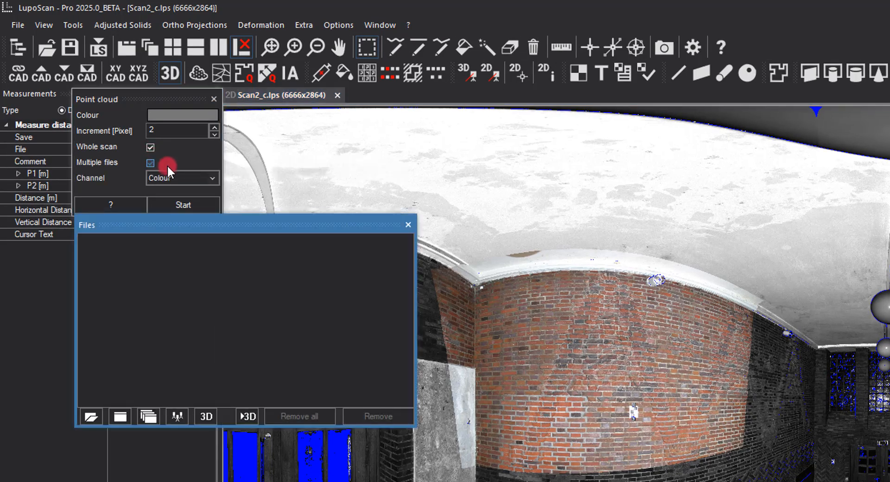
{"action": "left_click", "coordinate": [151, 163]}
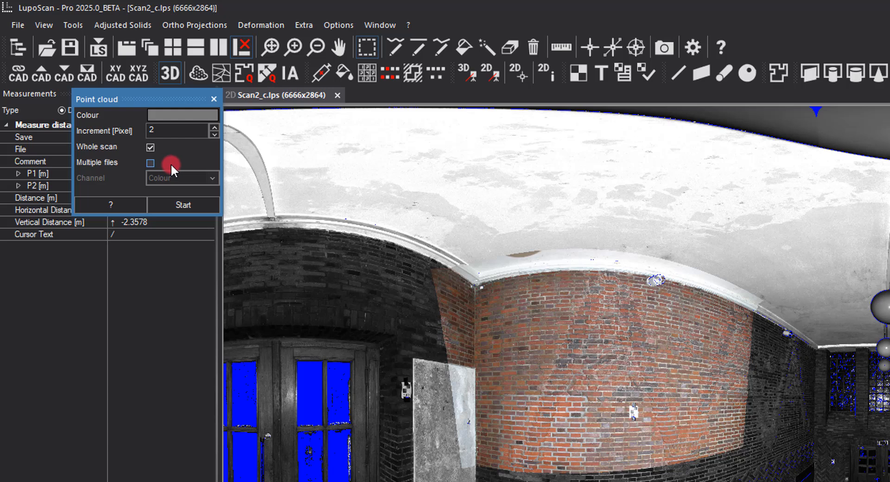
{"action": "left_click", "coordinate": [194, 200]}
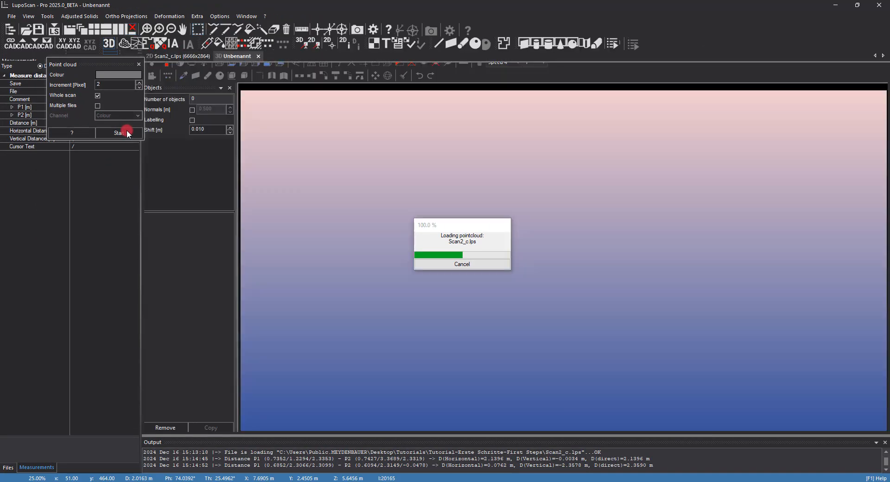
{"action": "left_click_drag", "start_coordinate": [487, 318], "coordinate": [598, 315]}
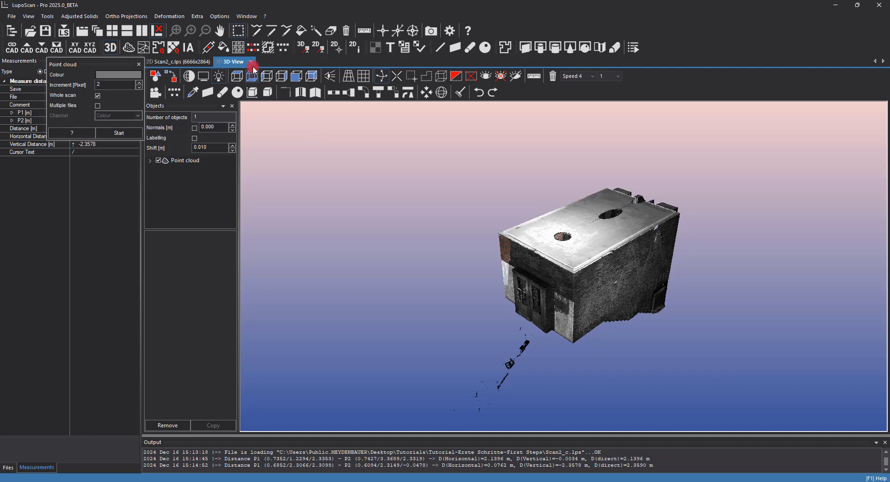
Step: Close the 3D view without saving changes and close the point cloud settings
{"action": "left_click", "coordinate": [250, 61]}
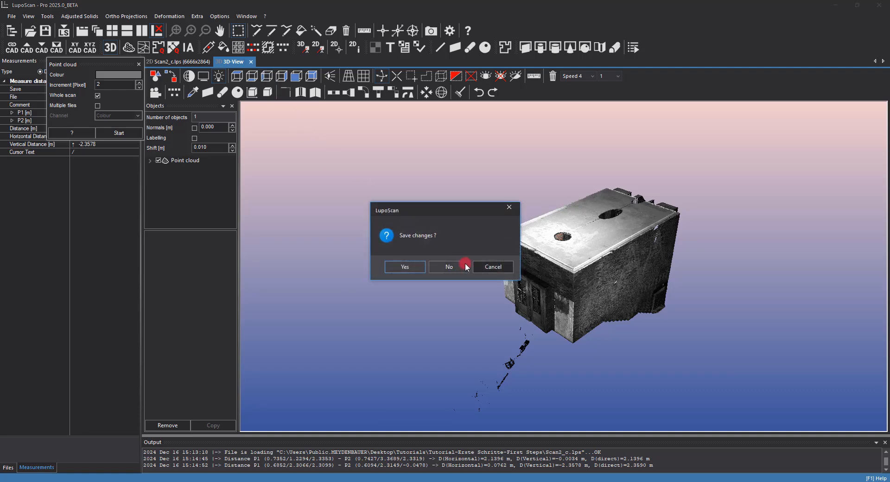
{"action": "left_click", "coordinate": [462, 266]}
{"action": "left_click", "coordinate": [138, 64]}
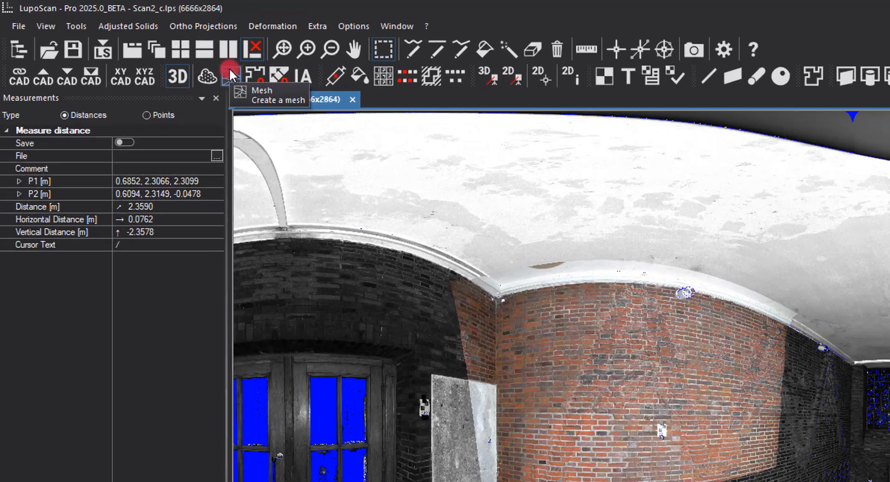
Step: Open the mesh settings and mark a rectangular area about 1060 pixels wide on the red brick wall
{"action": "left_click", "coordinate": [229, 70]}
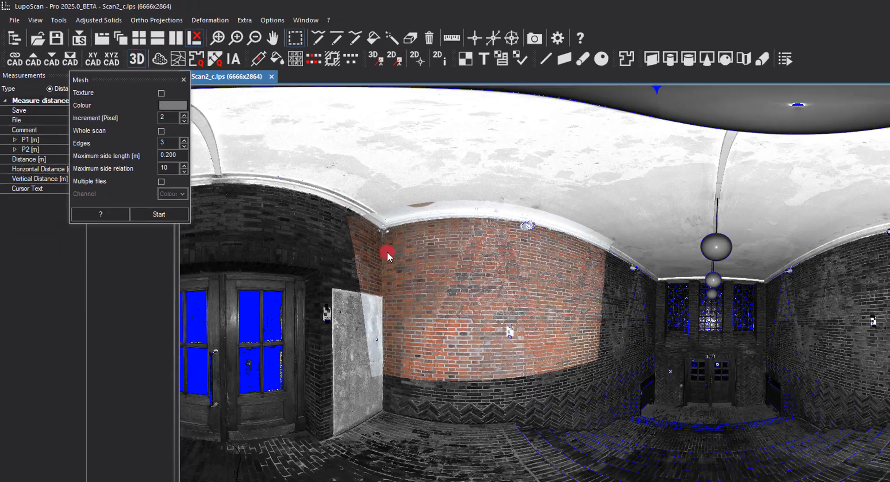
{"action": "scroll", "coordinate": [365, 256], "scroll_direction": "up", "scroll_amount": 3}
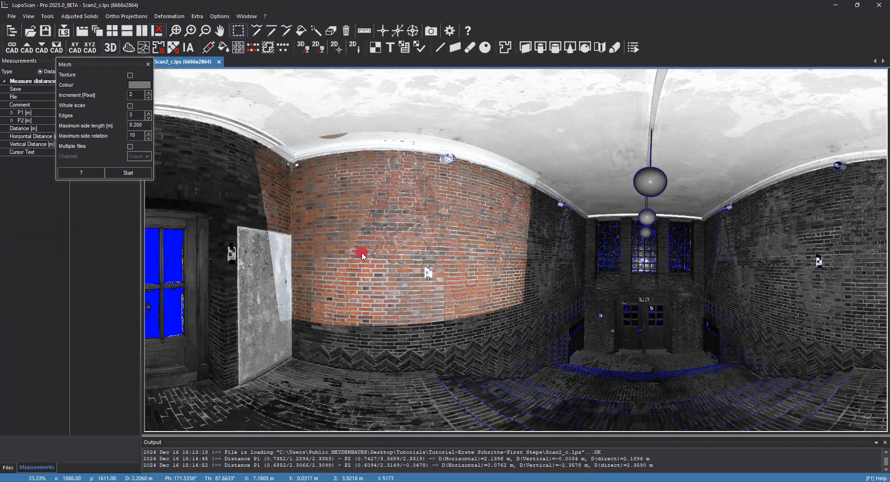
{"action": "scroll", "coordinate": [324, 99], "scroll_direction": "down", "scroll_amount": 2}
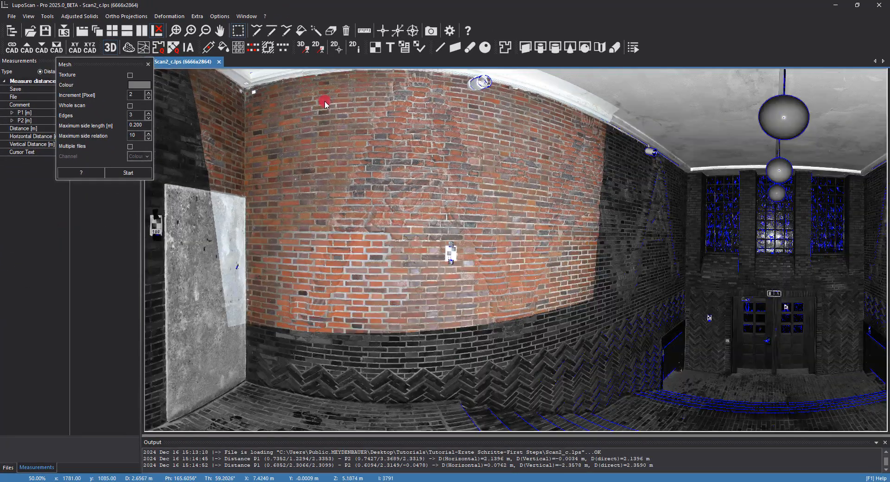
{"action": "left_click_drag", "start_coordinate": [317, 84], "coordinate": [540, 367]}
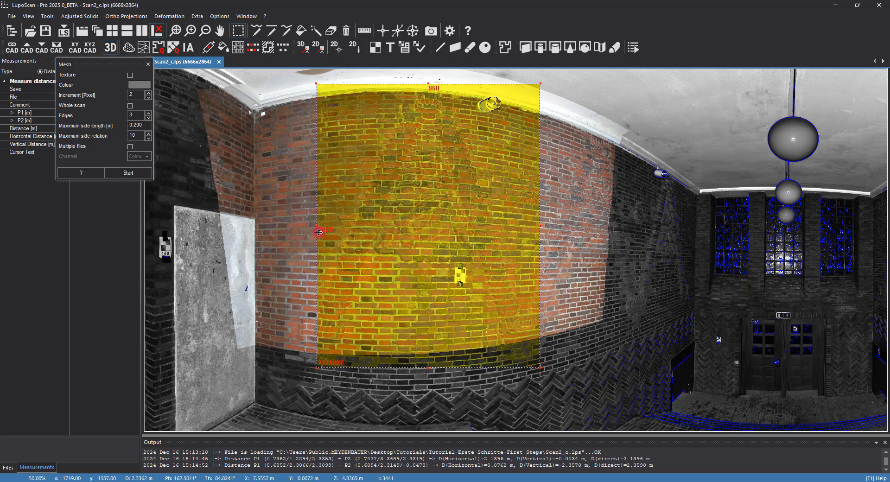
{"action": "left_click_drag", "start_coordinate": [315, 225], "coordinate": [294, 225]}
Step: Generate the mesh of the marked wall area with an increment of 2 pixels and compare it with lighting on and off
{"action": "left_click", "coordinate": [135, 172]}
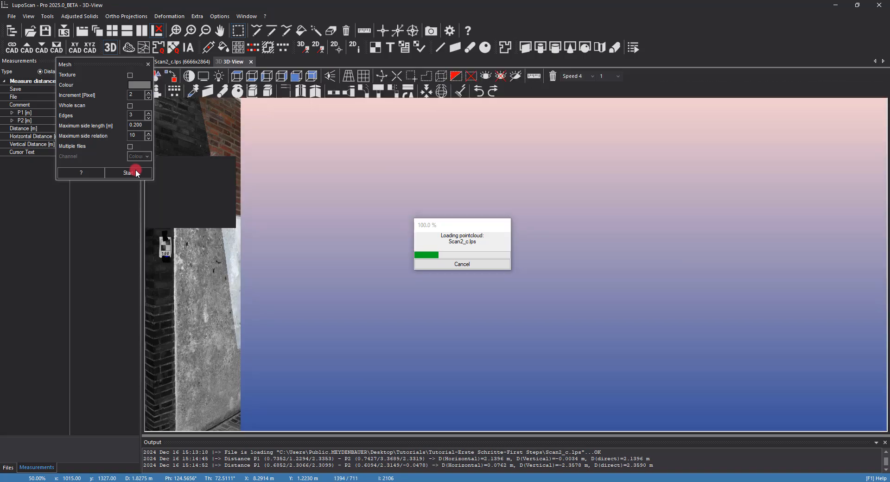
{"action": "left_click_drag", "start_coordinate": [531, 330], "coordinate": [738, 256]}
{"action": "left_click_drag", "start_coordinate": [584, 269], "coordinate": [625, 272]}
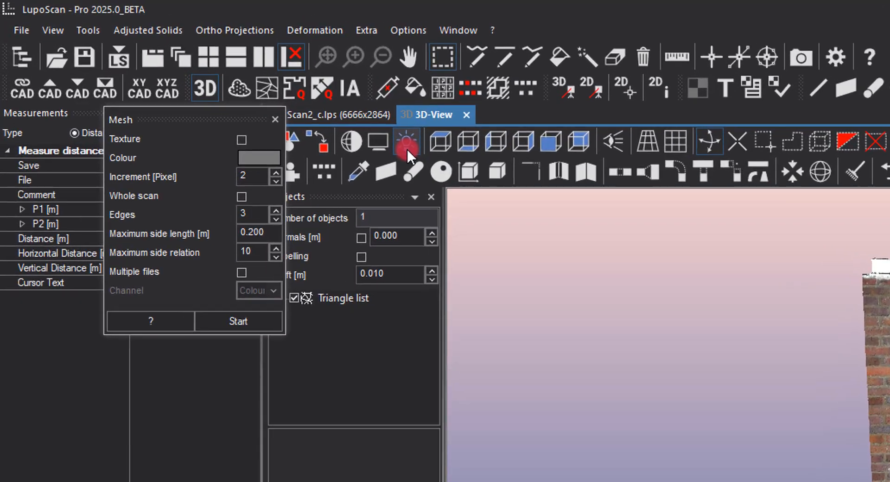
{"action": "left_click", "coordinate": [424, 155]}
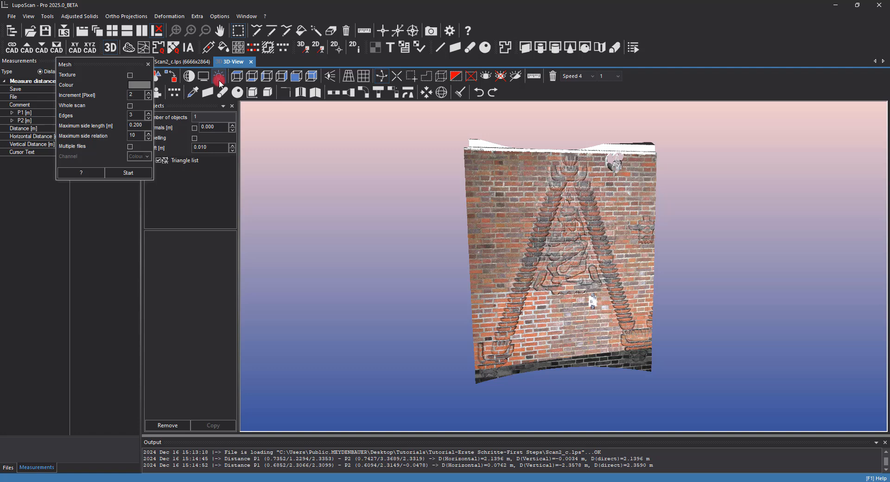
{"action": "left_click", "coordinate": [219, 82]}
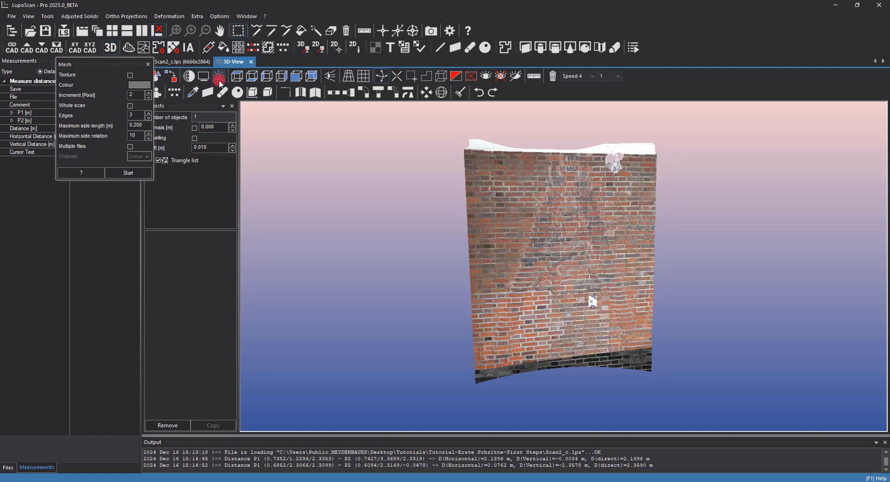
{"action": "left_click", "coordinate": [219, 79]}
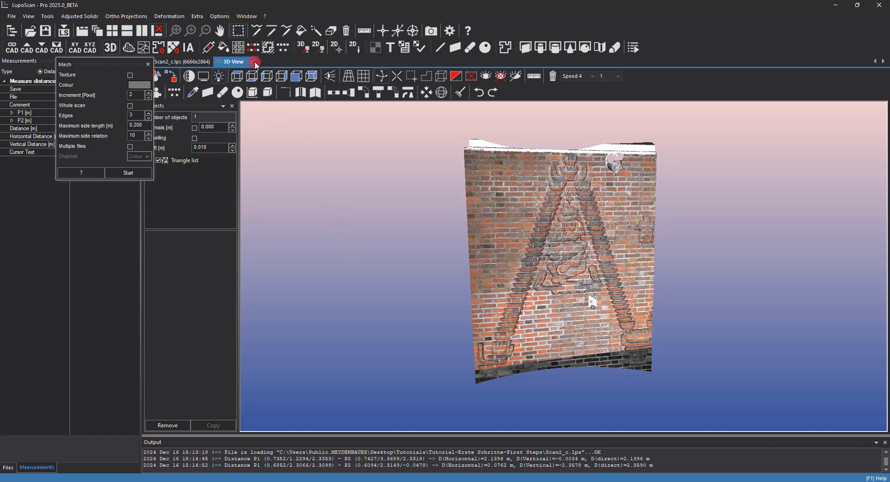
Step: Close the 3D view without saving changes, and dismiss the mesh settings and the area marking
{"action": "left_click", "coordinate": [252, 62]}
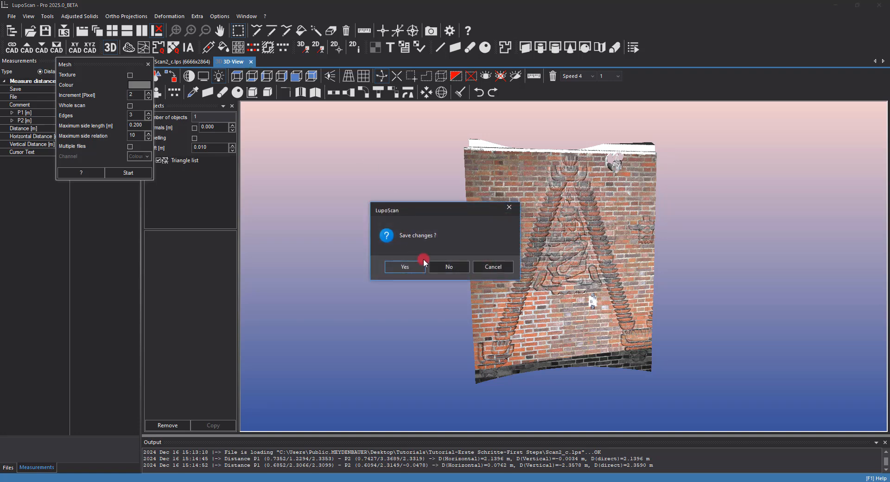
{"action": "left_click", "coordinate": [462, 265]}
{"action": "key", "text": "Escape"}
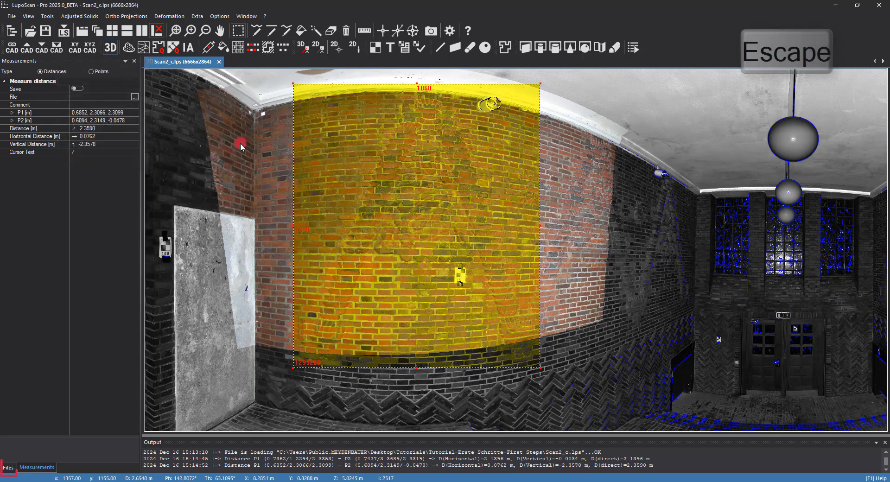
{"action": "key", "text": "Escape"}
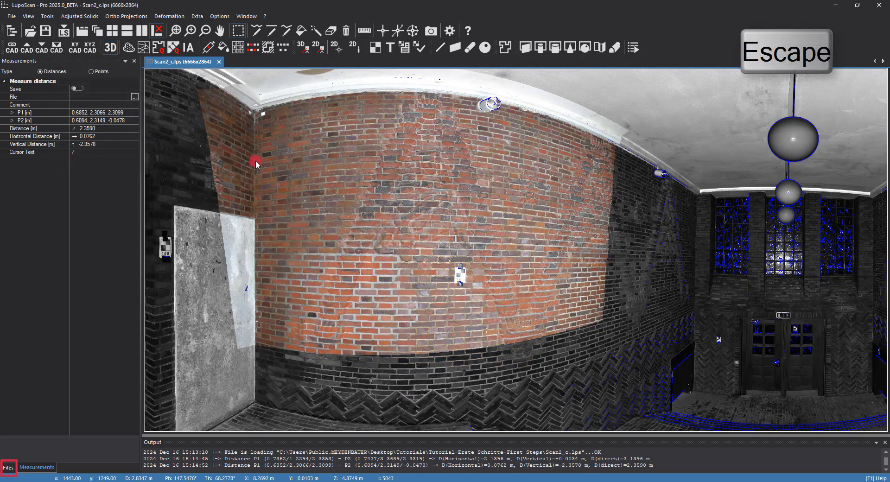
Step: Show the project files and open the Quick-Sections settings for the scan
{"action": "left_click", "coordinate": [8, 468]}
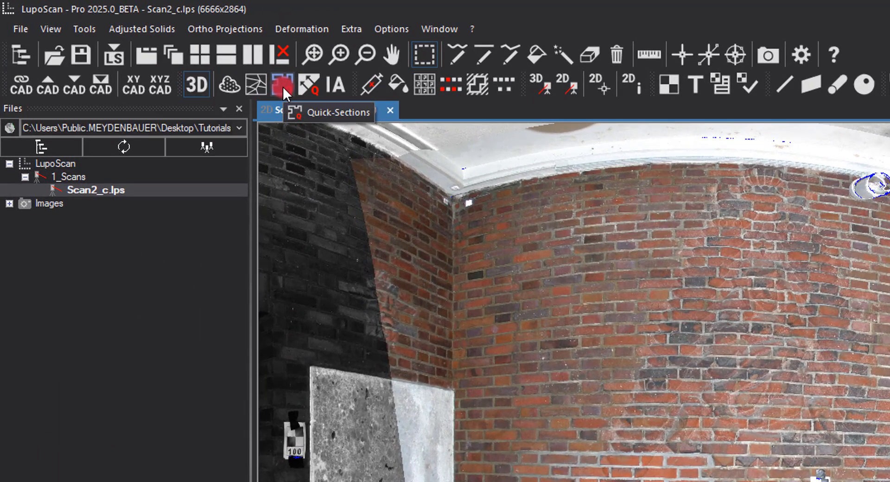
{"action": "left_click", "coordinate": [266, 81]}
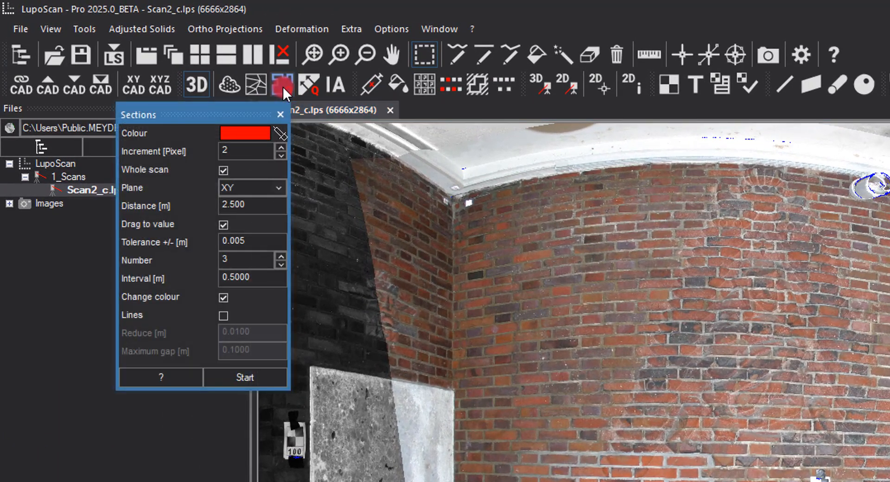
Step: Examine the section colour palette, the available planes and the options that depend on Lines, keeping the settings as they were
{"action": "left_click", "coordinate": [257, 136]}
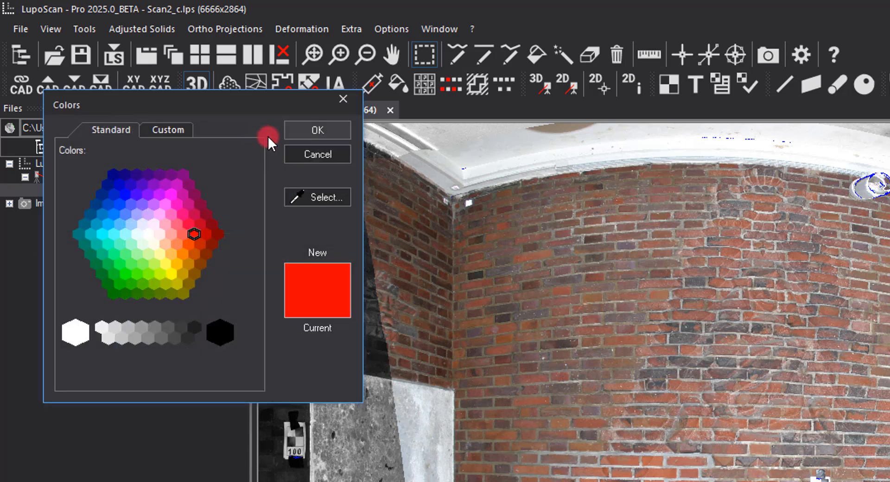
{"action": "left_click", "coordinate": [345, 100]}
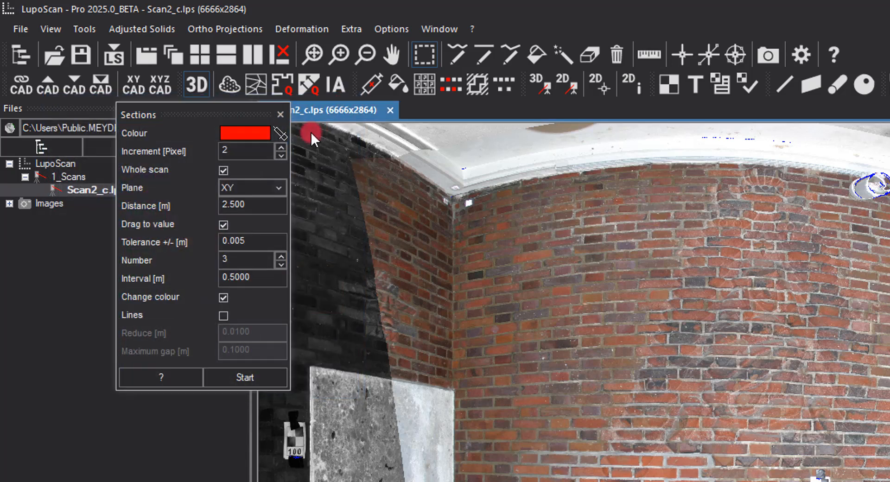
{"action": "left_click", "coordinate": [282, 187]}
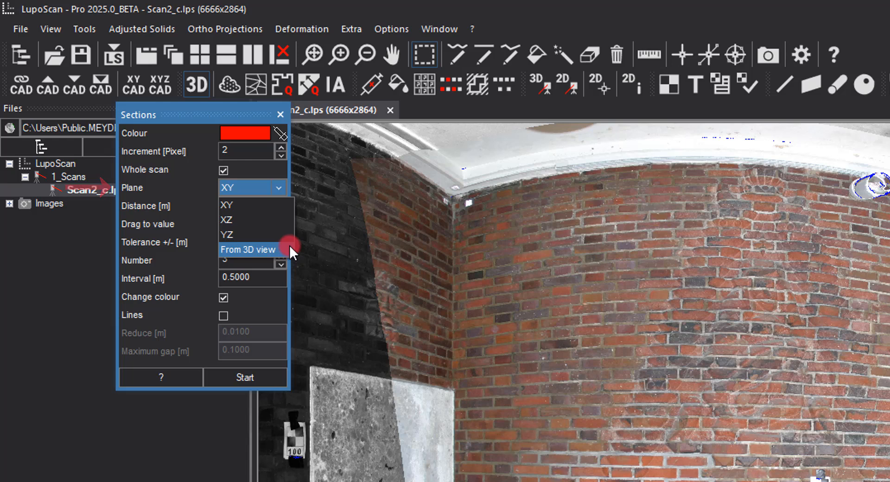
{"action": "left_click", "coordinate": [281, 186]}
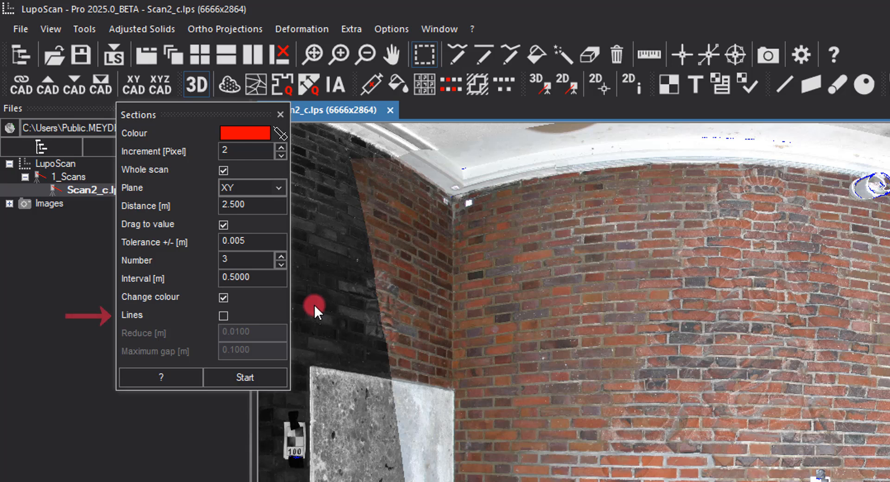
{"action": "left_click", "coordinate": [223, 315]}
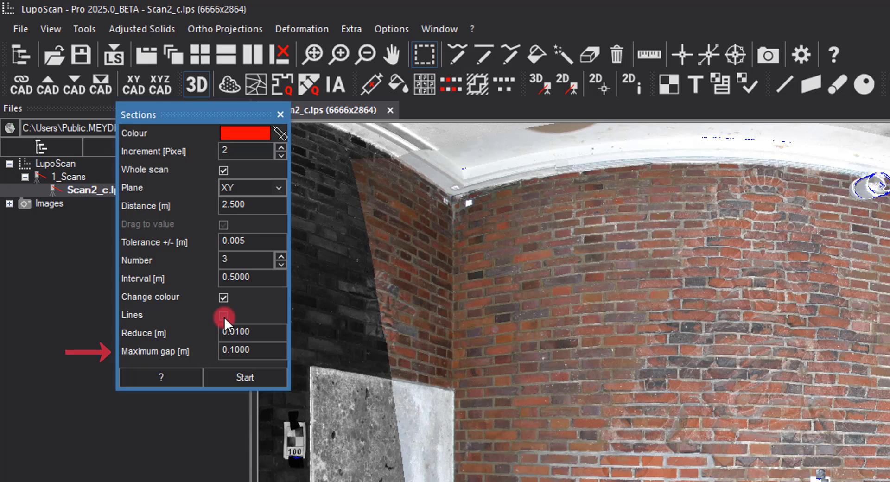
{"action": "left_click", "coordinate": [224, 316]}
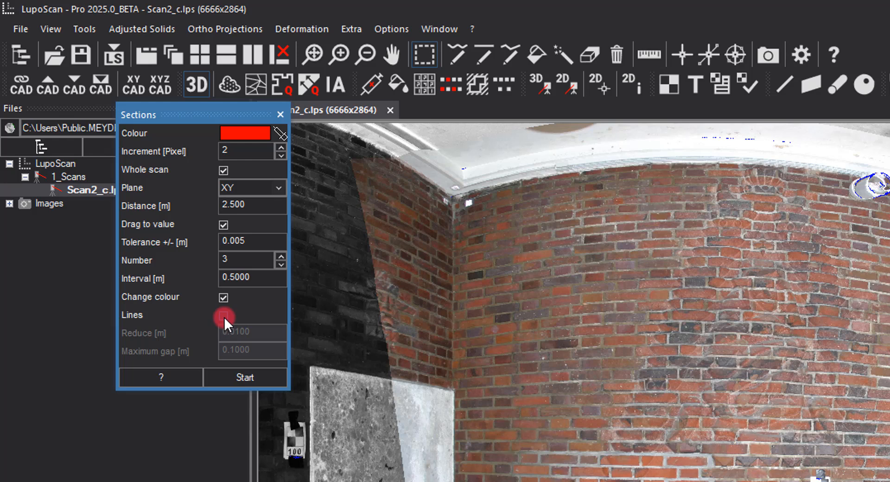
{"action": "left_click", "coordinate": [326, 332]}
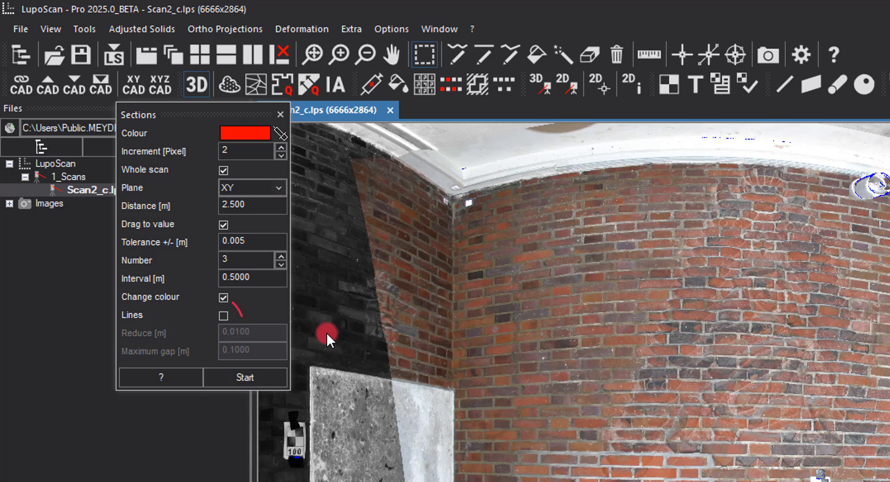
Step: Generate 3 XY sections of the whole scan at distance 2.500 m and interval 0.5000 m, and view them from different sides
{"action": "left_click", "coordinate": [272, 380]}
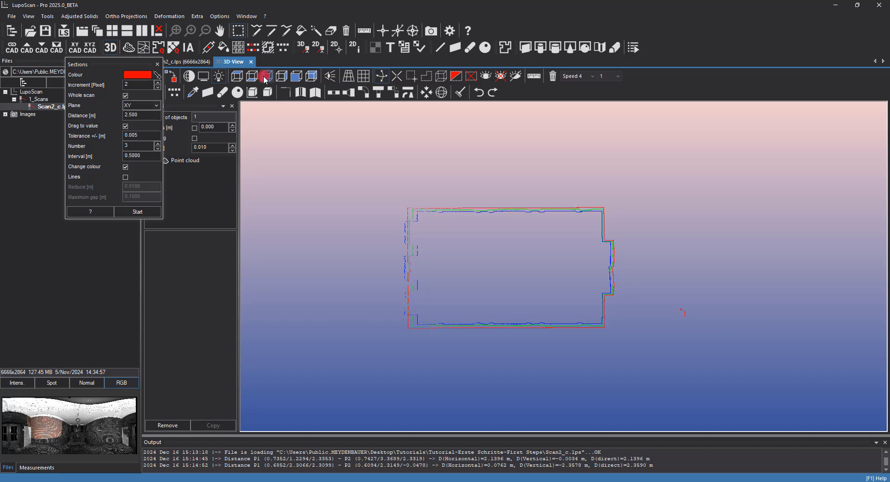
{"action": "left_click", "coordinate": [265, 78]}
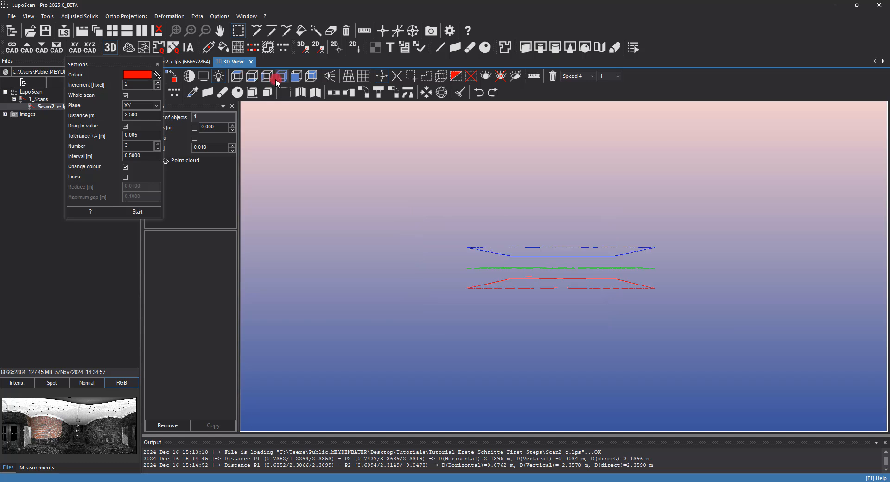
{"action": "left_click", "coordinate": [277, 80]}
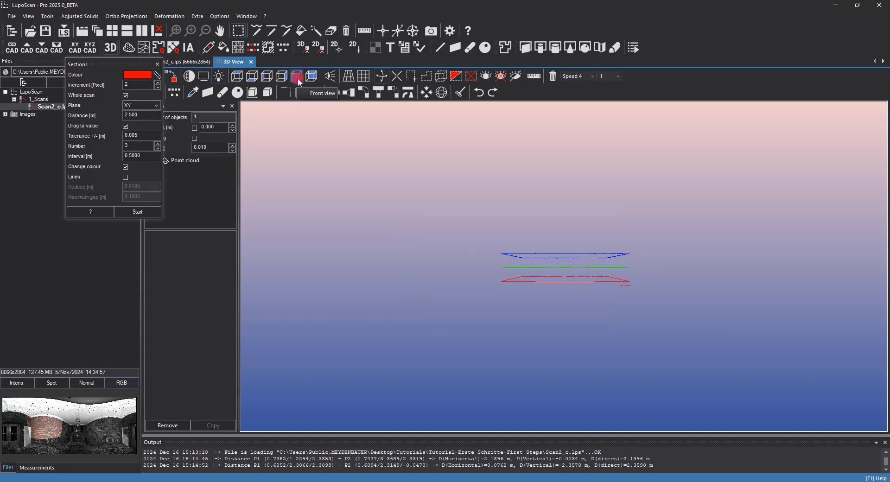
{"action": "left_click", "coordinate": [296, 79]}
{"action": "left_click", "coordinate": [311, 78]}
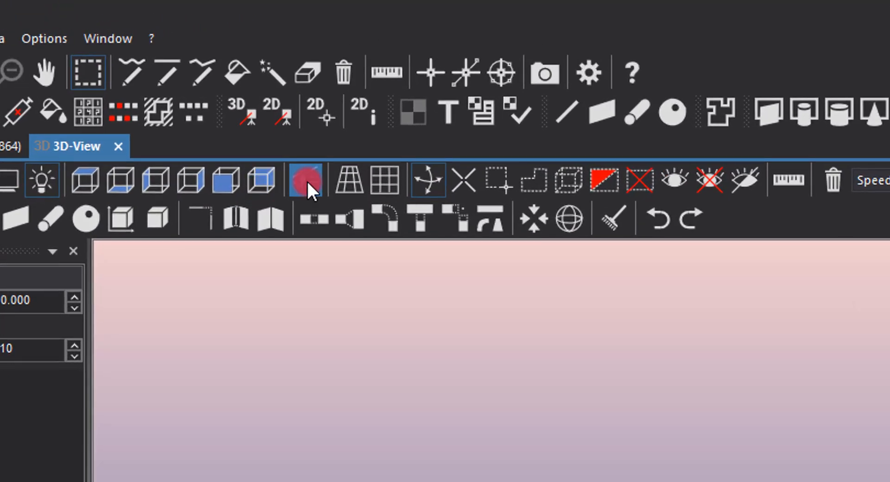
Step: Inspect the coloured sections in 3D from the front and from above
{"action": "left_click", "coordinate": [307, 180]}
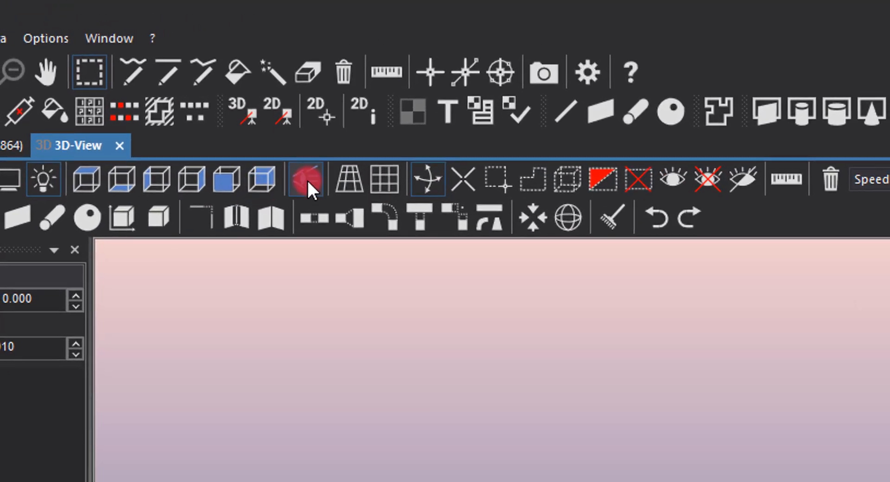
{"action": "scroll", "coordinate": [557, 243], "scroll_direction": "down", "scroll_amount": 1}
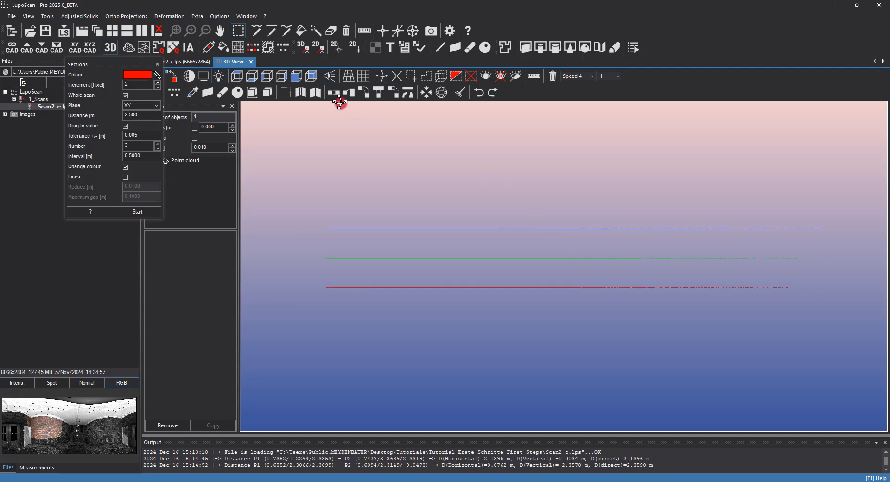
{"action": "left_click", "coordinate": [296, 77]}
{"action": "left_click", "coordinate": [329, 77]}
{"action": "middle_click_drag", "start_coordinate": [425, 243], "coordinate": [498, 233]}
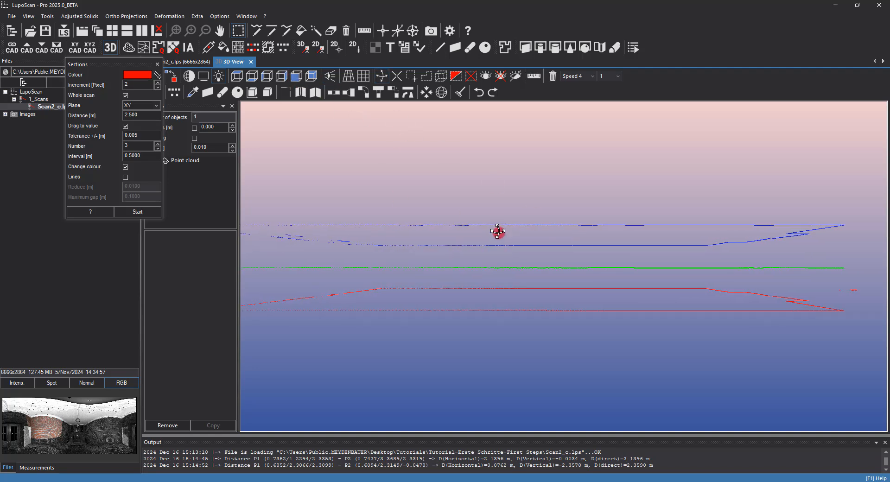
{"action": "left_click", "coordinate": [330, 77]}
{"action": "left_click", "coordinate": [237, 76]}
{"action": "left_click", "coordinate": [330, 76]}
{"action": "middle_click_drag", "start_coordinate": [448, 255], "coordinate": [548, 255]}
{"action": "left_click", "coordinate": [331, 77]}
{"action": "left_click", "coordinate": [332, 77]}
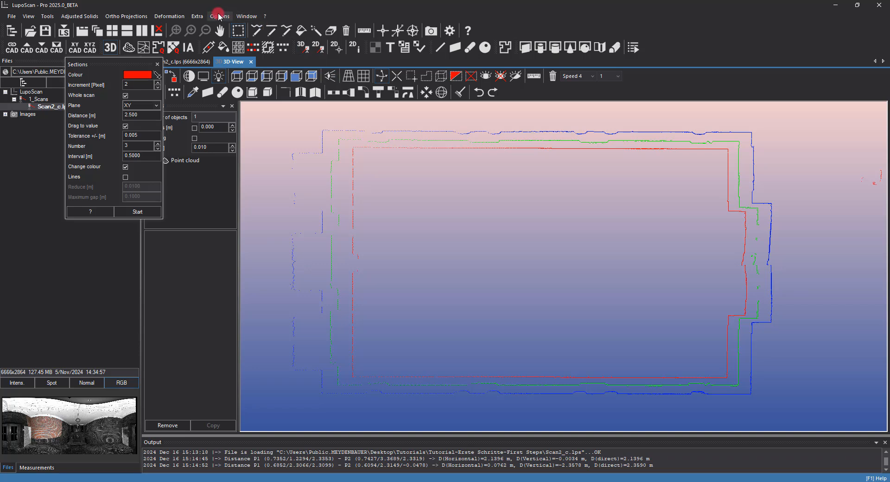
Step: Project all 3D objects onto all open 2D windows in green, line width 2, resolution 0.020 m, tolerance 0.010 m, and view the whole scan
{"action": "left_click", "coordinate": [198, 17]}
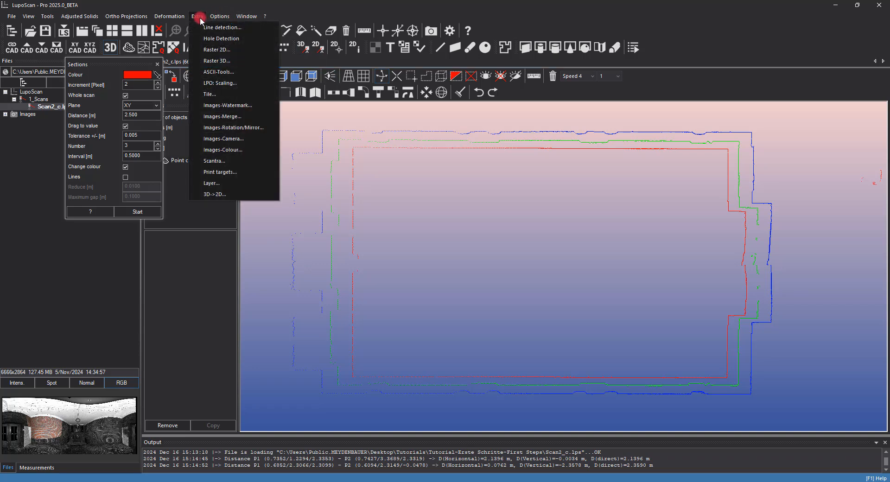
{"action": "left_click", "coordinate": [269, 194]}
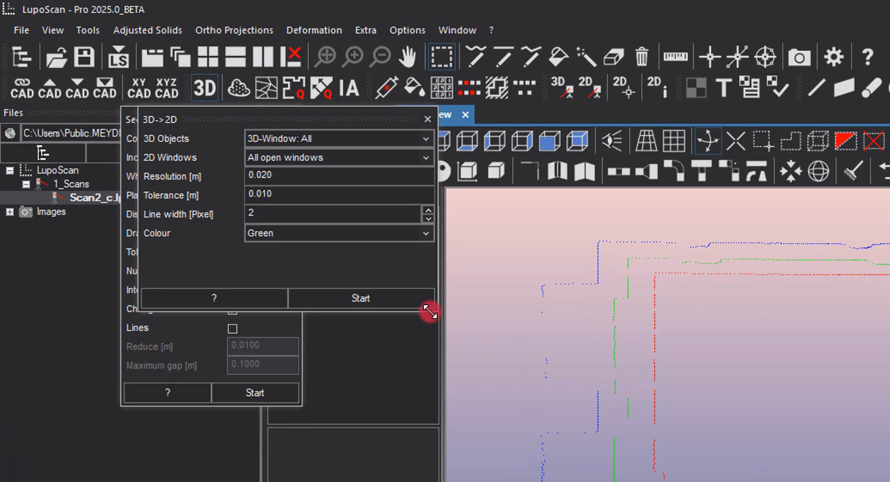
{"action": "left_click", "coordinate": [414, 302]}
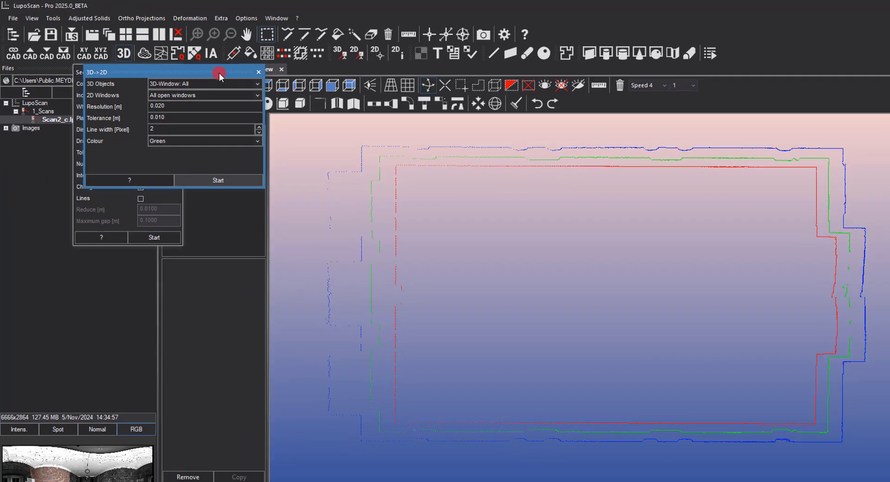
{"action": "left_click_drag", "start_coordinate": [363, 119], "coordinate": [339, 272]}
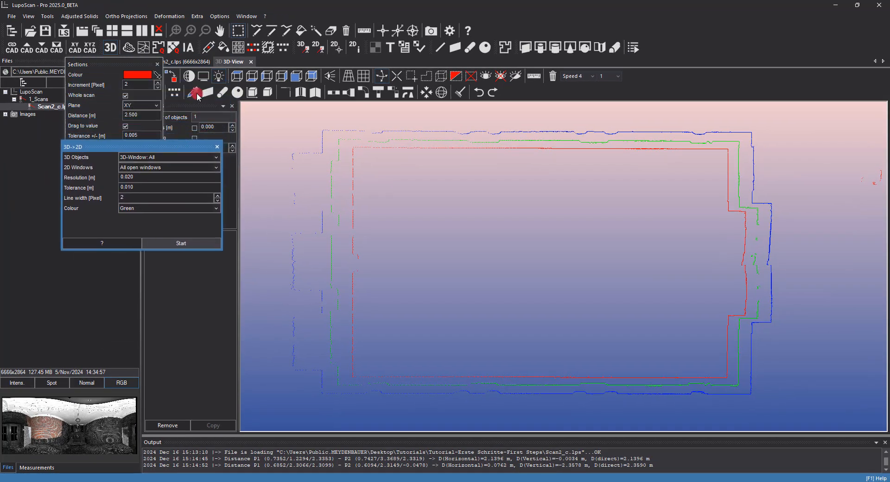
{"action": "left_click", "coordinate": [196, 64]}
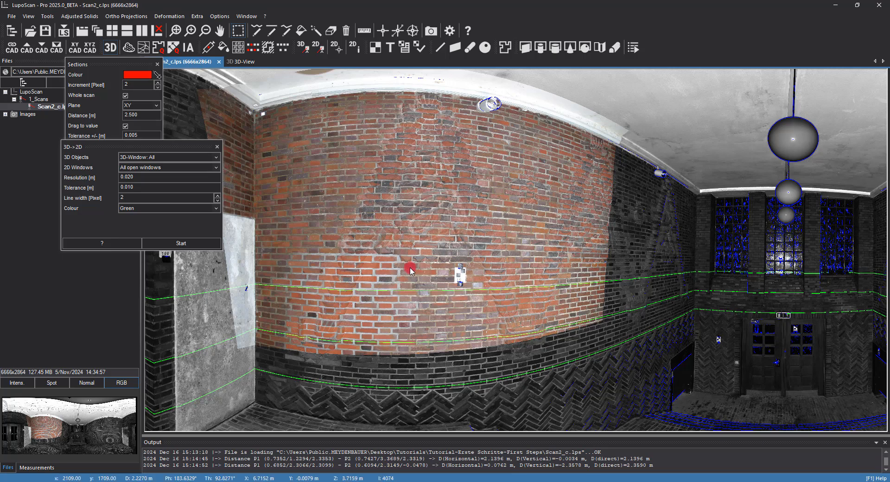
{"action": "scroll", "coordinate": [407, 276], "scroll_direction": "down", "scroll_amount": 5}
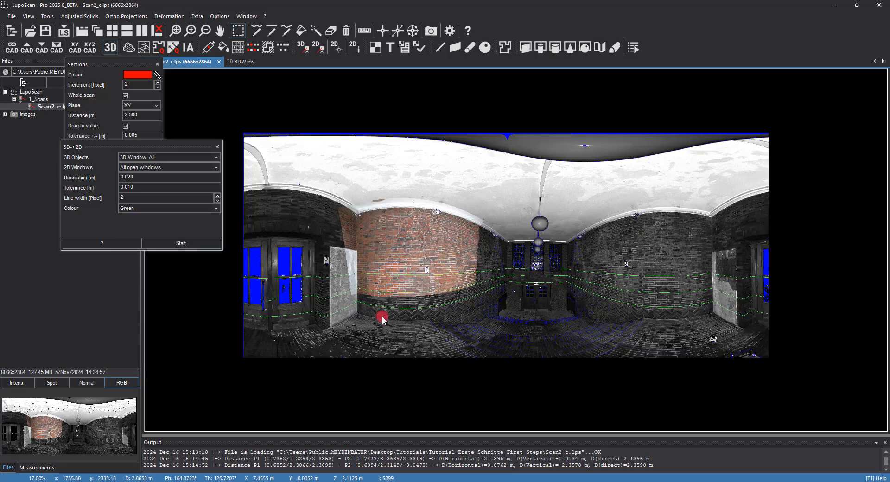
Step: Inspect the projected green section lines on the brick wall up close and read the Z heights along the two lower lines
{"action": "scroll", "coordinate": [405, 318], "scroll_direction": "up", "scroll_amount": 3}
{"action": "scroll", "coordinate": [405, 318], "scroll_direction": "up", "scroll_amount": 2}
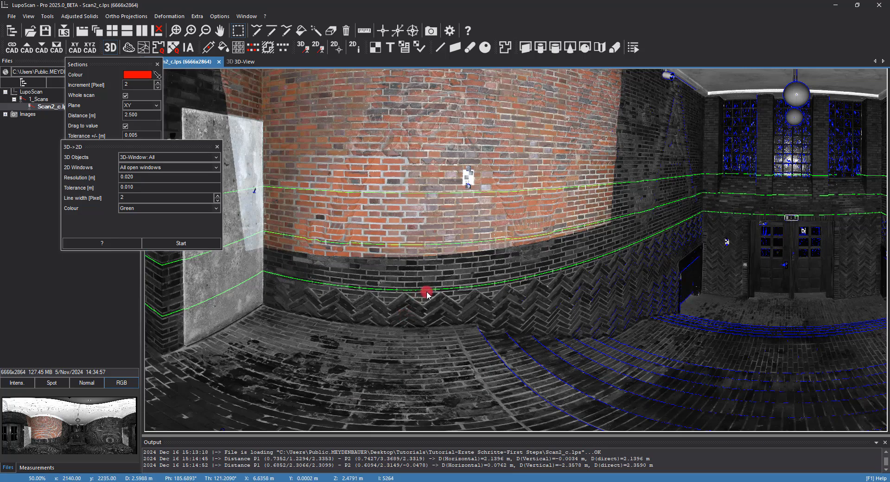
{"action": "scroll", "coordinate": [532, 128], "scroll_direction": "up", "scroll_amount": 1}
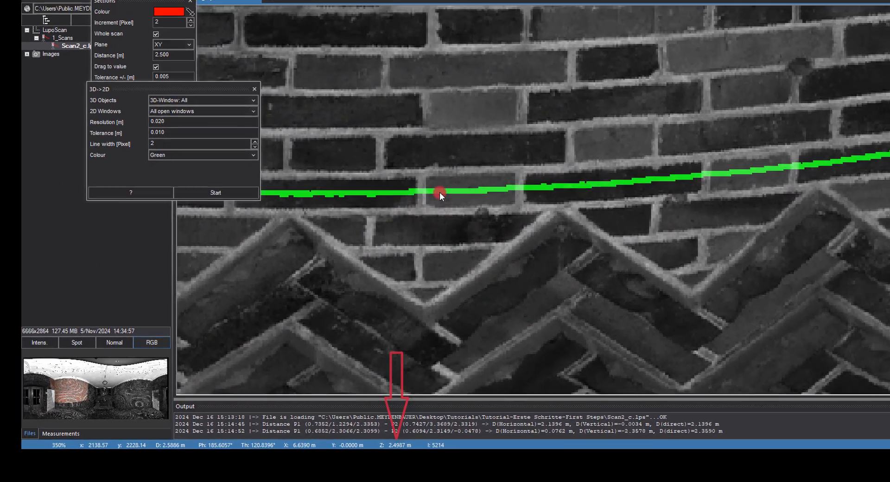
{"action": "scroll", "coordinate": [462, 90], "scroll_direction": "down", "scroll_amount": 3}
{"action": "scroll", "coordinate": [449, 97], "scroll_direction": "up", "scroll_amount": 5}
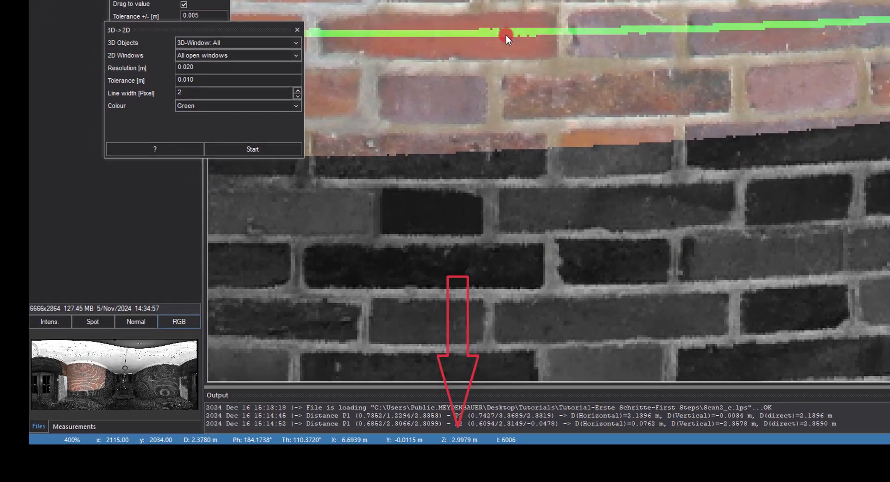
{"action": "scroll", "coordinate": [445, 82], "scroll_direction": "down", "scroll_amount": 2}
{"action": "scroll", "coordinate": [430, 102], "scroll_direction": "down", "scroll_amount": 8}
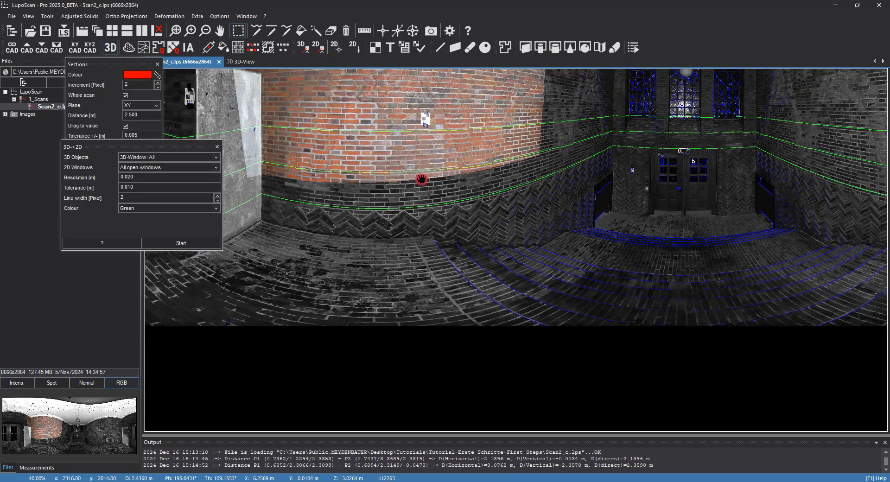
{"action": "scroll", "coordinate": [412, 224], "scroll_direction": "down", "scroll_amount": 1}
{"action": "middle_click_drag", "start_coordinate": [422, 180], "coordinate": [422, 284]}
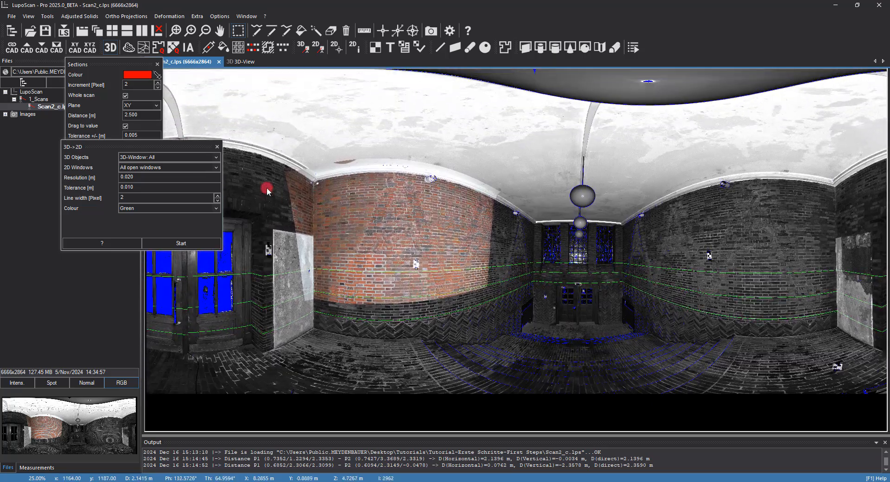
Step: Close the 3D-to-2D and Sections settings, and close the 3D view without saving its changes
{"action": "left_click", "coordinate": [217, 146]}
{"action": "left_click", "coordinate": [156, 64]}
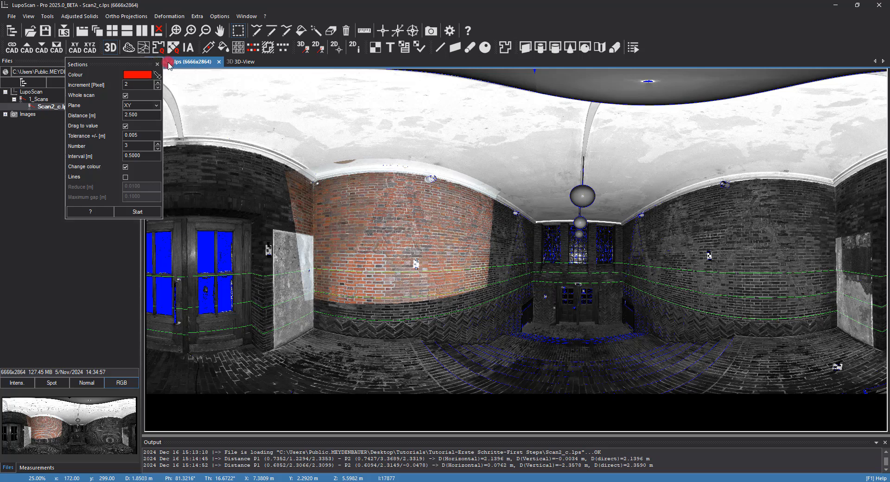
{"action": "left_click", "coordinate": [252, 65]}
{"action": "key", "text": "Escape"}
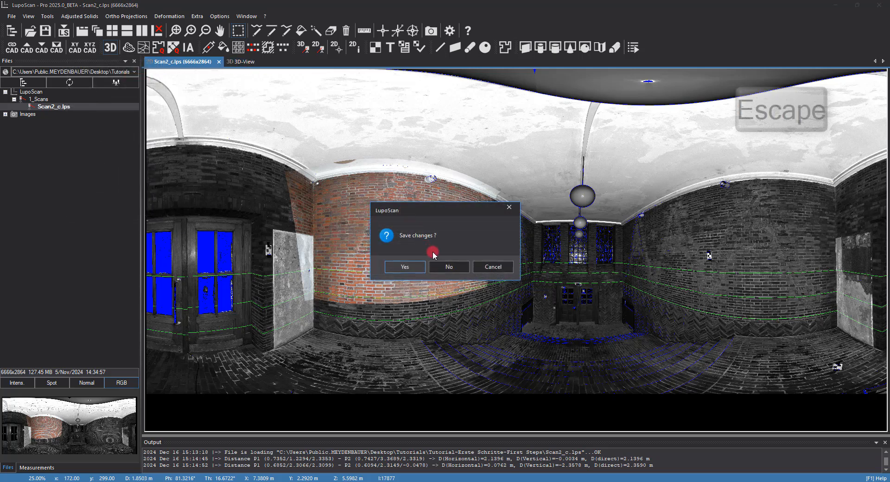
{"action": "left_click", "coordinate": [448, 265]}
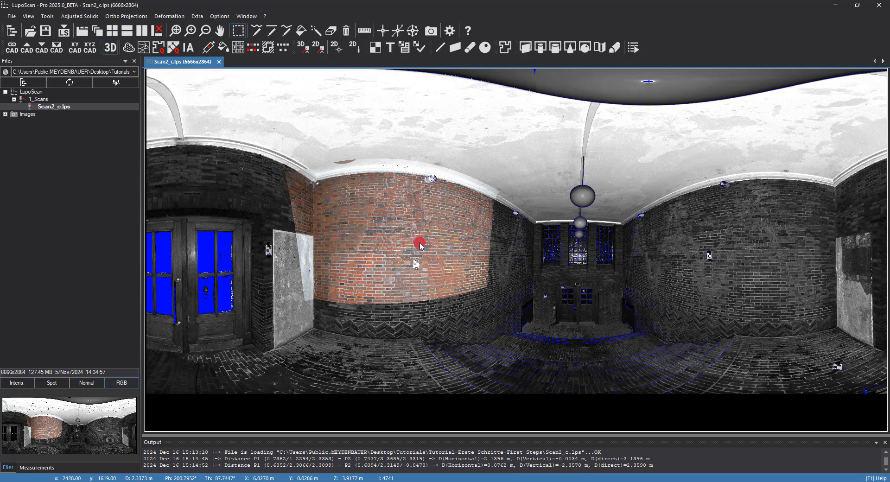
Step: Start a Quick-Orthophoto and pick seven points spread across the coloured brick wall to define its plane
{"action": "left_click", "coordinate": [173, 48]}
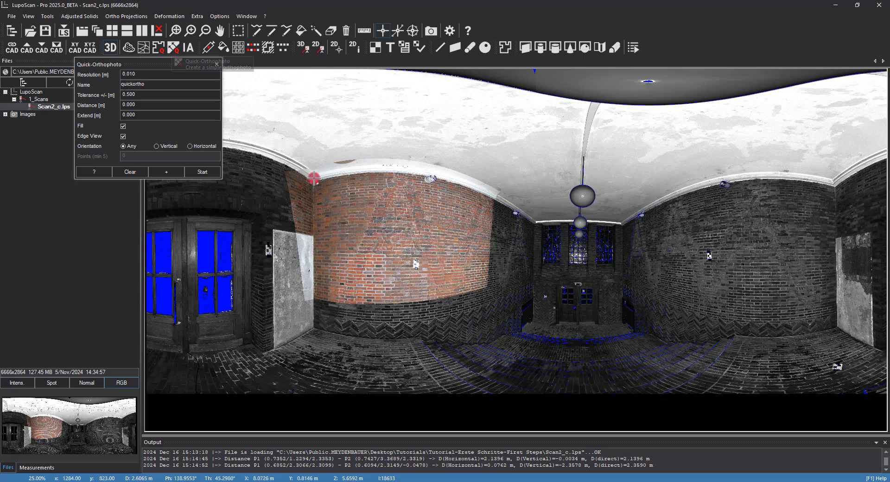
{"action": "scroll", "coordinate": [373, 249], "scroll_direction": "up", "scroll_amount": 4}
{"action": "scroll", "coordinate": [375, 250], "scroll_direction": "up", "scroll_amount": 1}
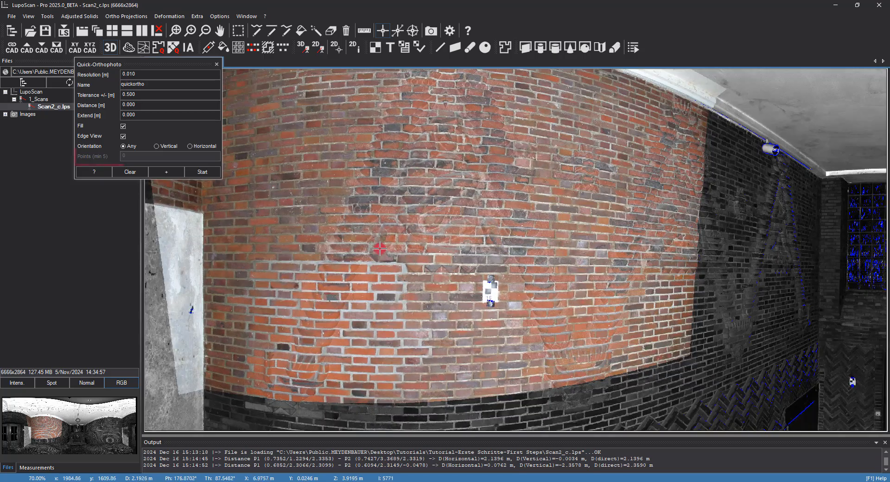
{"action": "middle_click_drag", "start_coordinate": [379, 250], "coordinate": [352, 283]}
{"action": "left_click", "coordinate": [342, 129]}
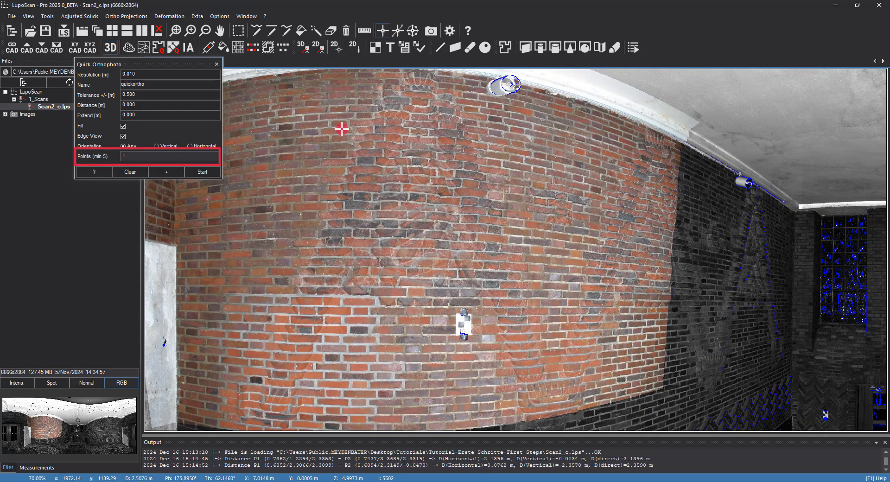
{"action": "left_click", "coordinate": [502, 138]}
{"action": "left_click", "coordinate": [304, 233]}
{"action": "left_click", "coordinate": [541, 245]}
{"action": "left_click", "coordinate": [251, 371]}
{"action": "left_click", "coordinate": [414, 378]}
{"action": "left_click", "coordinate": [608, 356]}
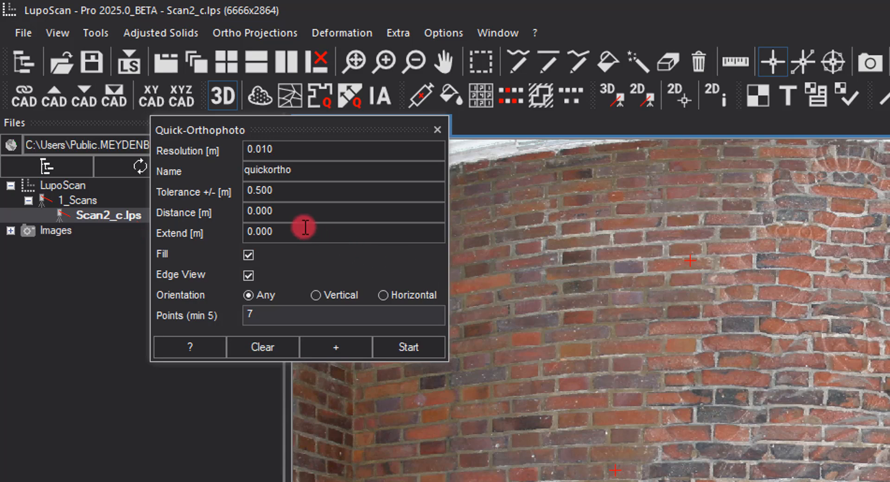
Step: Set the orthophoto's extension to 1 m and its resolution to 0.005 m
{"action": "left_click", "coordinate": [285, 232]}
{"action": "type", "text": "1"}
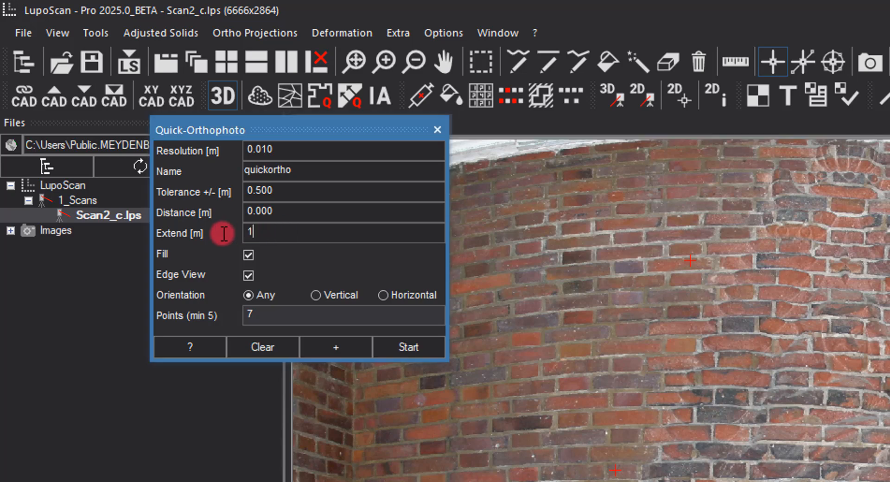
{"action": "left_click", "coordinate": [479, 285]}
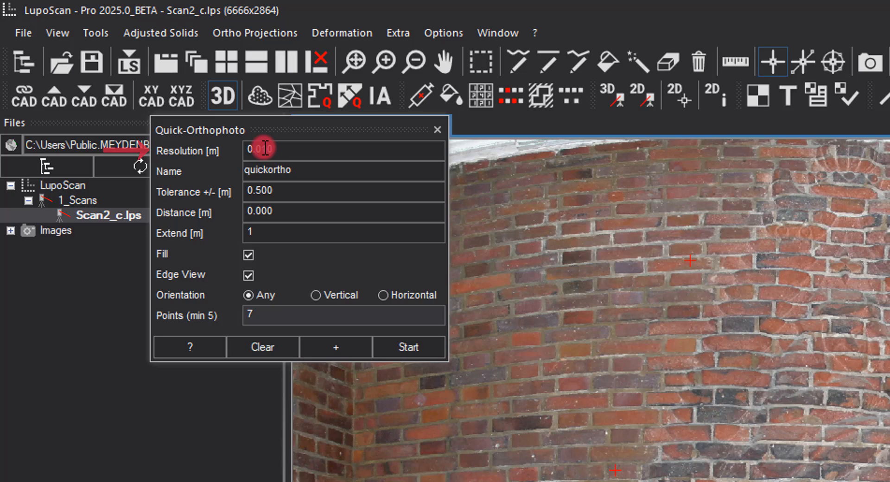
{"action": "left_click_drag", "start_coordinate": [261, 148], "coordinate": [297, 155]}
{"action": "type", "text": "05"}
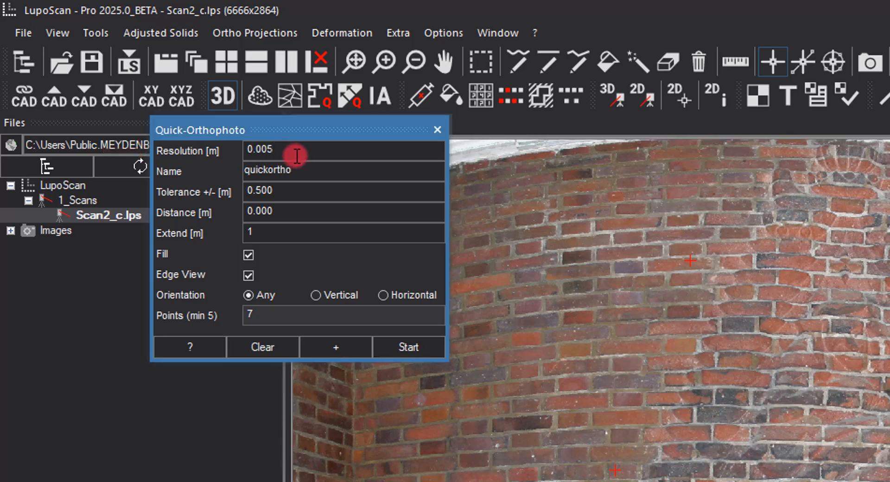
{"action": "left_click", "coordinate": [475, 328]}
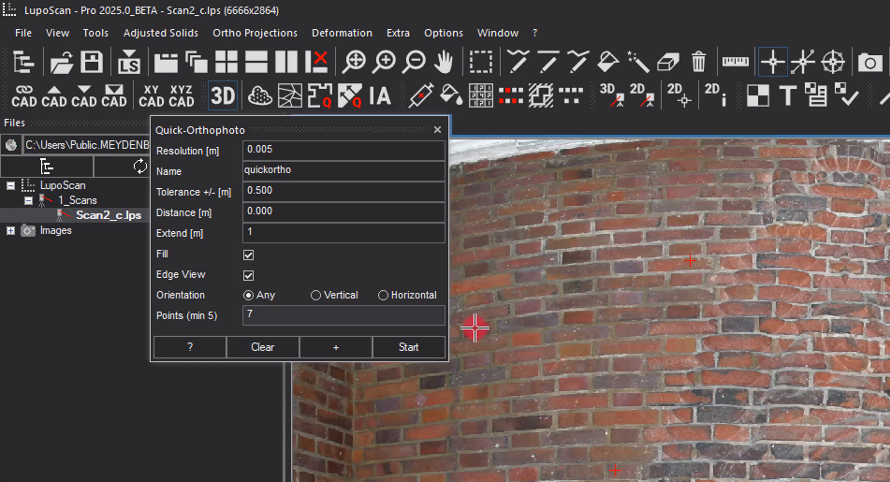
Step: Generate the quickortho orthophoto at the given resolution and close the Quick-Orthophoto settings
{"action": "left_click", "coordinate": [424, 354]}
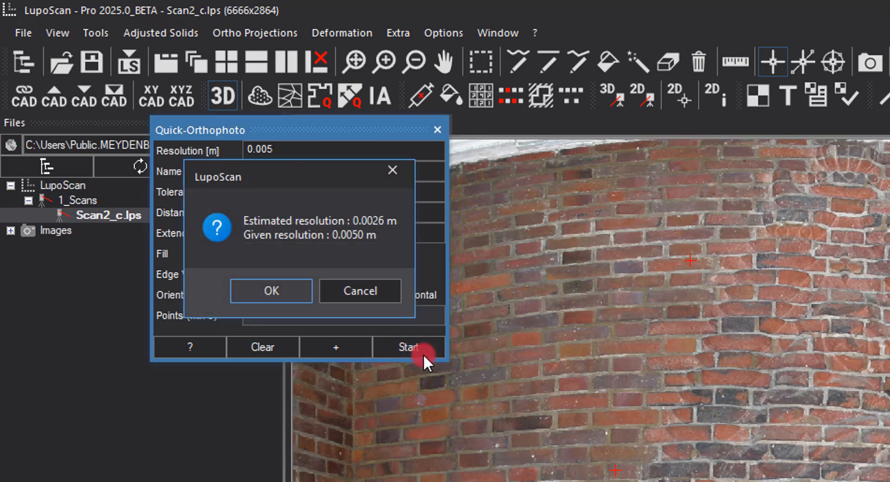
{"action": "left_click", "coordinate": [278, 297]}
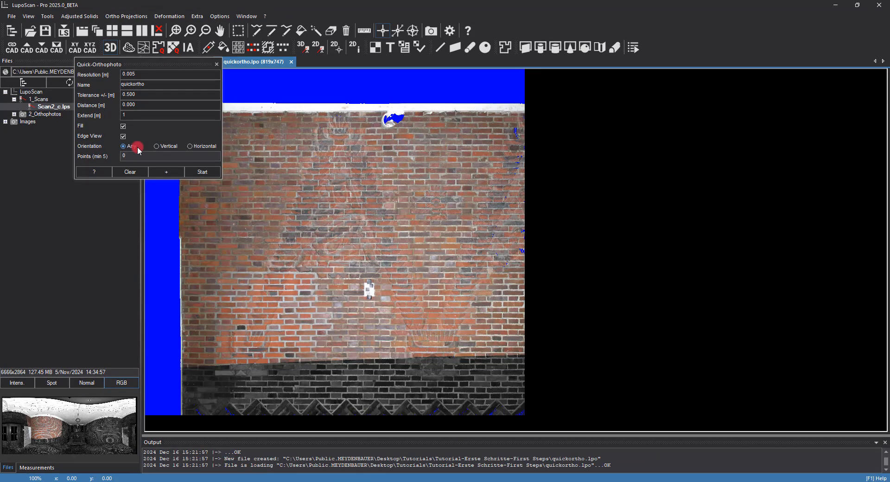
{"action": "left_click", "coordinate": [216, 64]}
Step: View the orthophoto in the Intensities-RGB, Distances-RGB and Height-RGB displays one after another
{"action": "right_click", "coordinate": [200, 114]}
{"action": "left_click", "coordinate": [273, 247]}
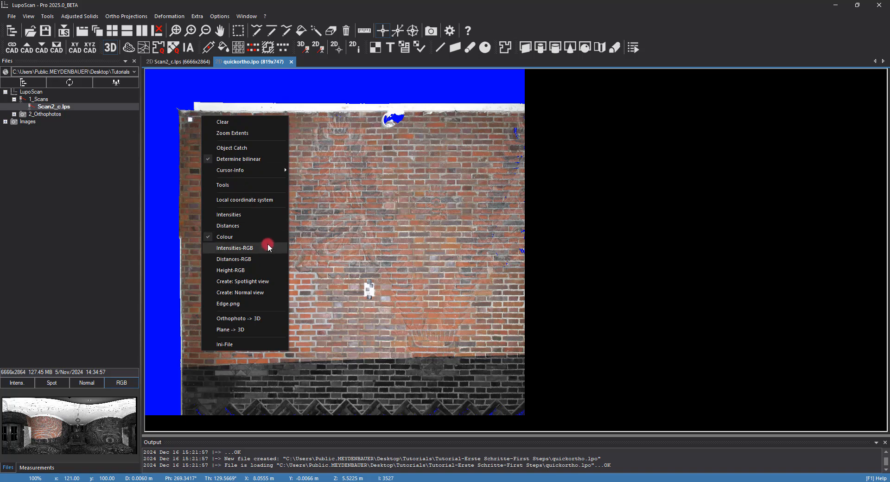
{"action": "right_click", "coordinate": [209, 113]}
{"action": "left_click", "coordinate": [282, 257]}
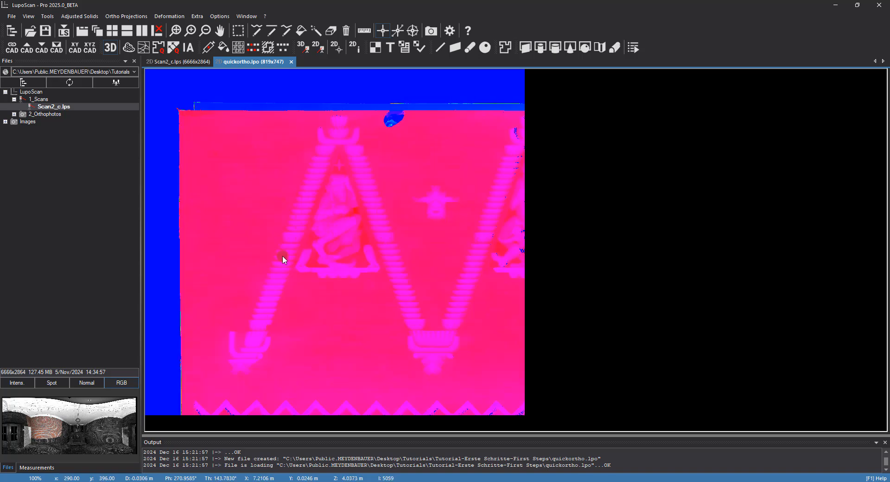
{"action": "right_click", "coordinate": [222, 119]}
{"action": "left_click", "coordinate": [288, 274]}
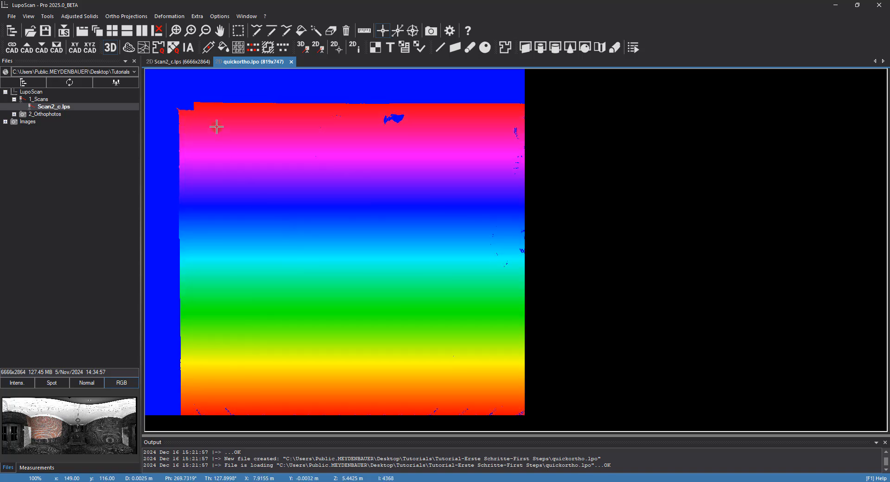
Step: Create the spotlight view and the normal view of the orthophoto
{"action": "right_click", "coordinate": [212, 116]}
{"action": "left_click", "coordinate": [275, 279]}
{"action": "right_click", "coordinate": [211, 126]}
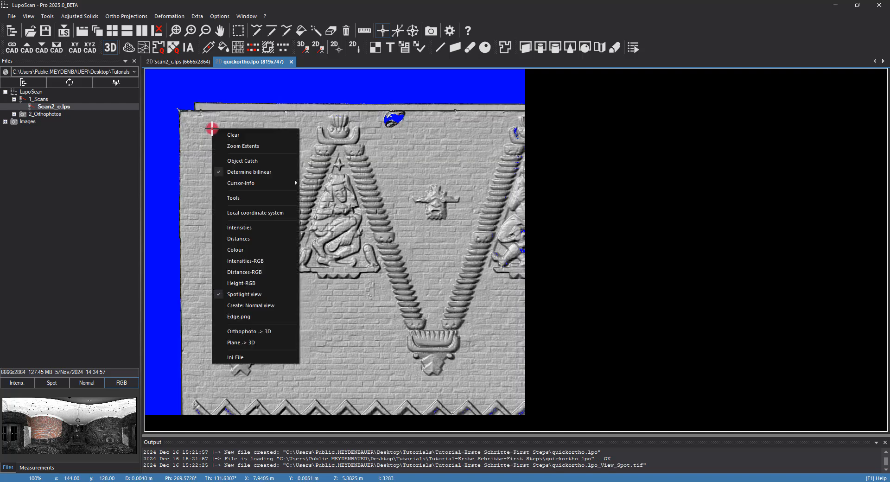
{"action": "left_click", "coordinate": [277, 291]}
Step: Display the orthophoto's Edge.png view and examine the wall's outline and upper corner up close
{"action": "right_click", "coordinate": [211, 130]}
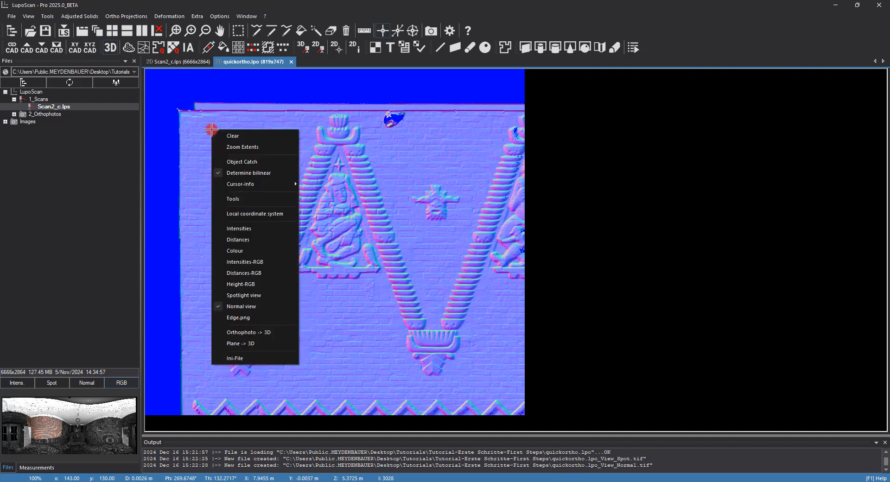
{"action": "left_click", "coordinate": [261, 318]}
{"action": "scroll", "coordinate": [170, 120], "scroll_direction": "up", "scroll_amount": 5}
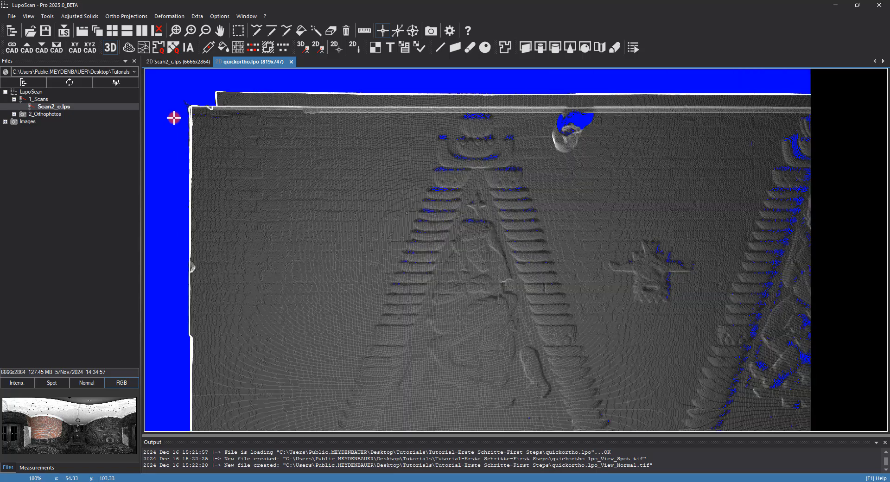
{"action": "middle_click_drag", "start_coordinate": [186, 203], "coordinate": [199, 202]}
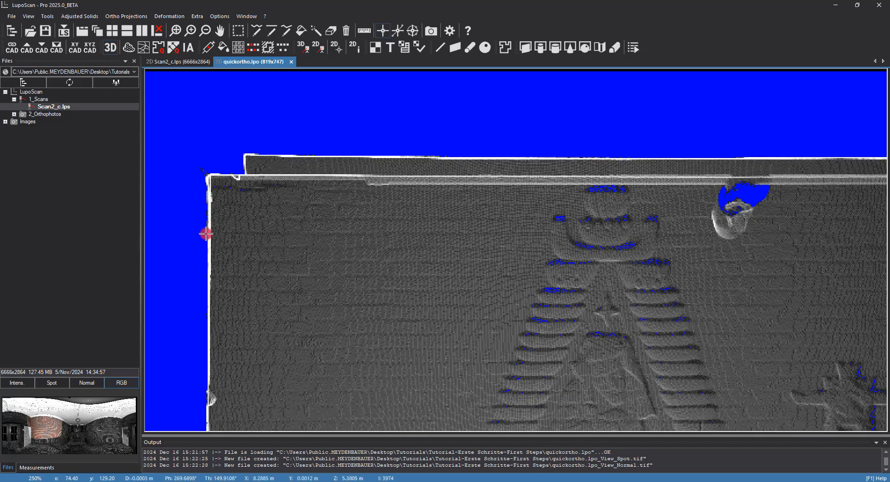
{"action": "scroll", "coordinate": [335, 254], "scroll_direction": "down", "scroll_amount": 5}
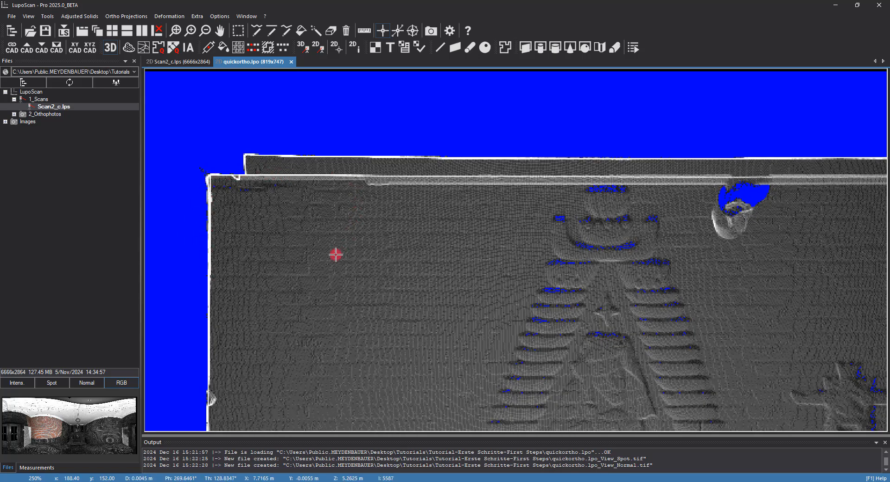
{"action": "middle_click_drag", "start_coordinate": [299, 246], "coordinate": [278, 187]}
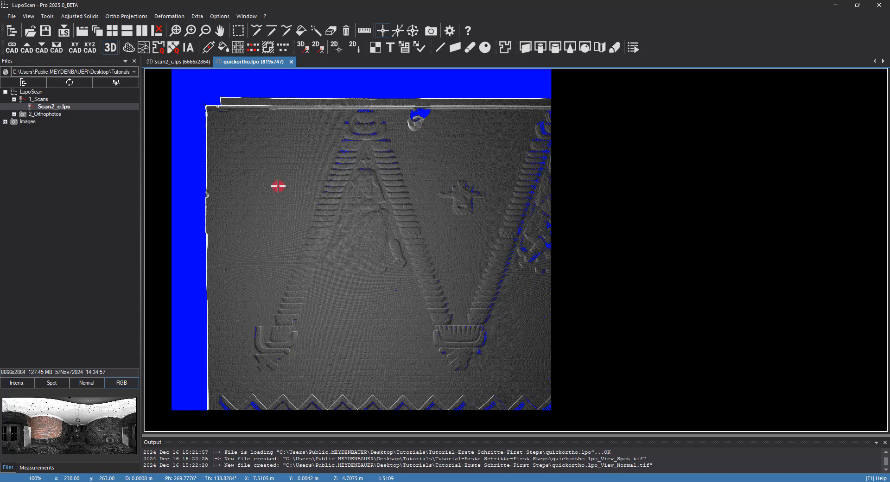
Step: Display the orthophoto as Distances-RGB with D as the cursor info, and read the distances over the stepped relief and flat wall
{"action": "right_click", "coordinate": [278, 186]}
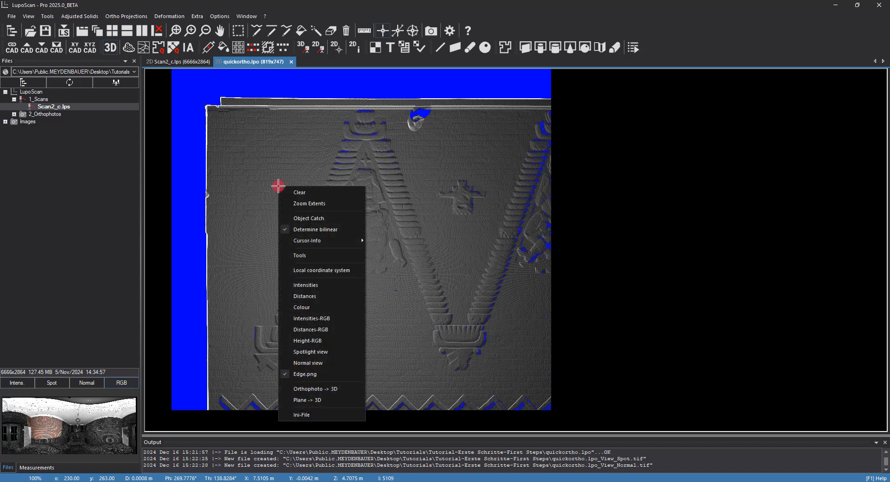
{"action": "left_click", "coordinate": [346, 328]}
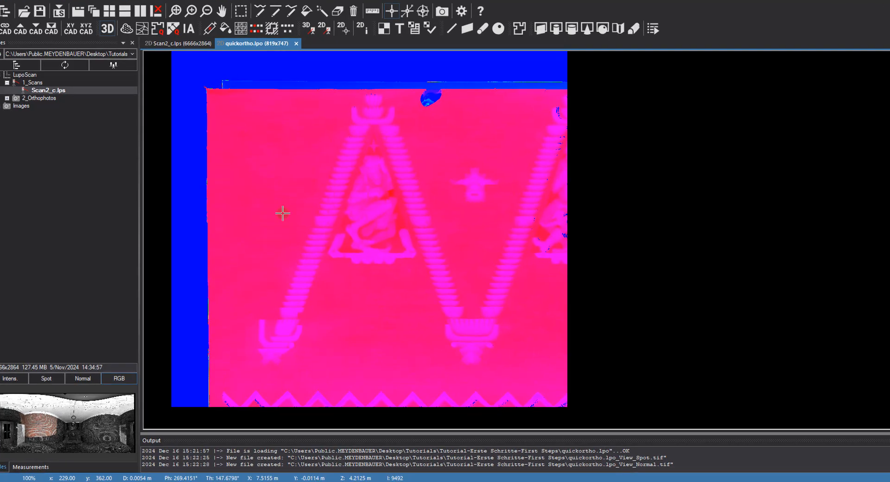
{"action": "right_click", "coordinate": [279, 221]}
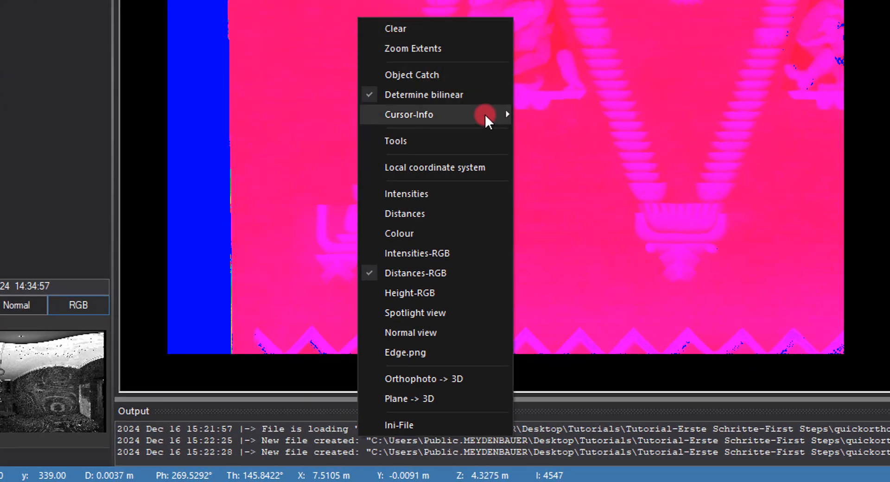
{"action": "mouse_move", "coordinate": [486, 116]}
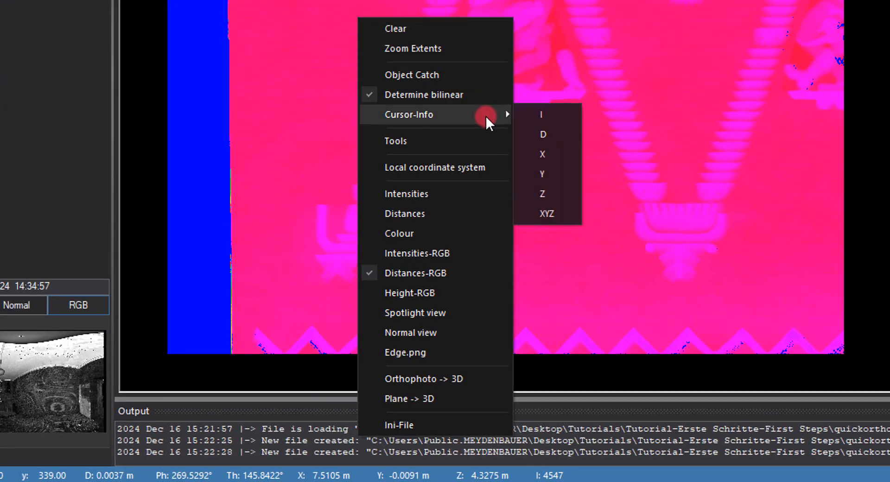
{"action": "left_click", "coordinate": [560, 137]}
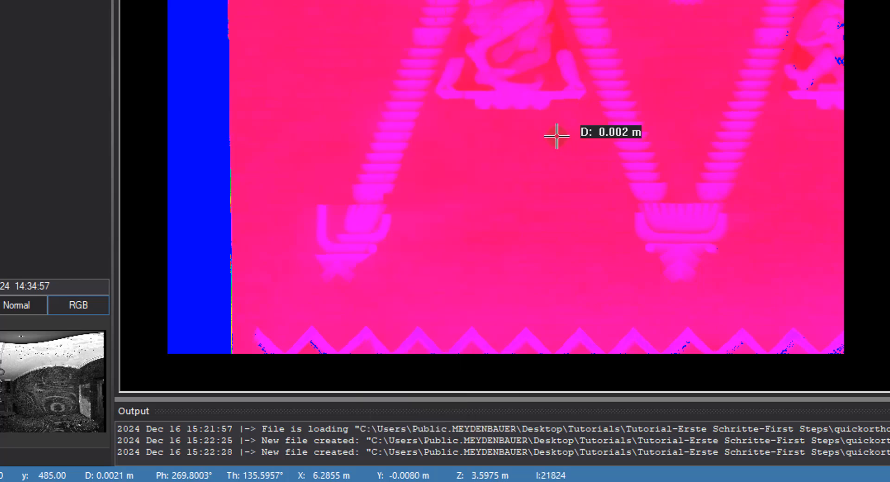
{"action": "scroll", "coordinate": [421, 83], "scroll_direction": "up", "scroll_amount": 5}
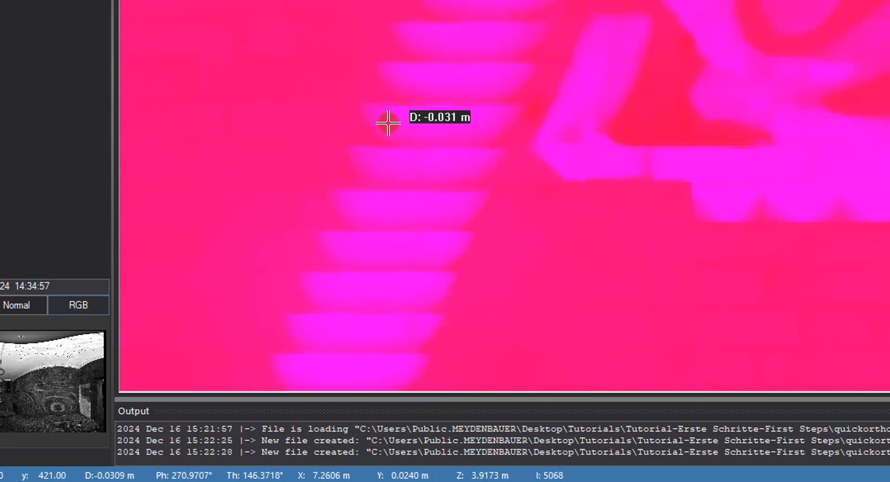
{"action": "scroll", "coordinate": [256, 124], "scroll_direction": "down", "scroll_amount": 5}
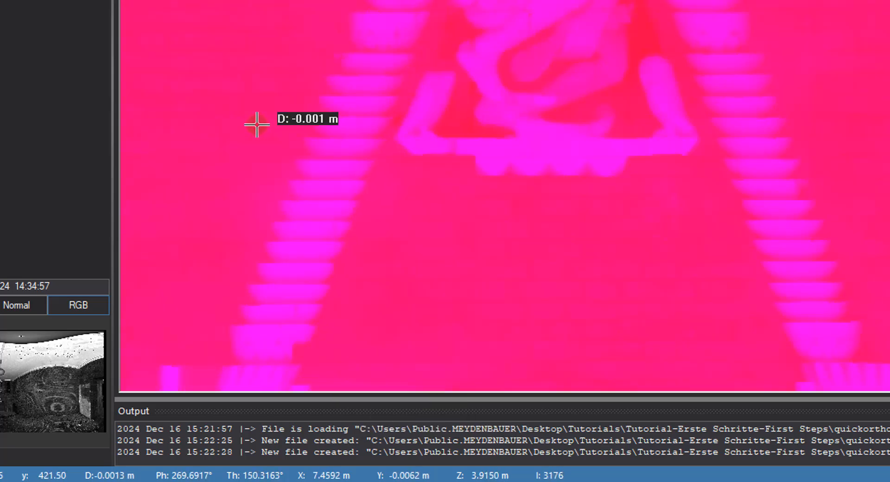
{"action": "middle_click_drag", "start_coordinate": [257, 124], "coordinate": [399, 86]}
{"action": "scroll", "coordinate": [398, 86], "scroll_direction": "down", "scroll_amount": 1}
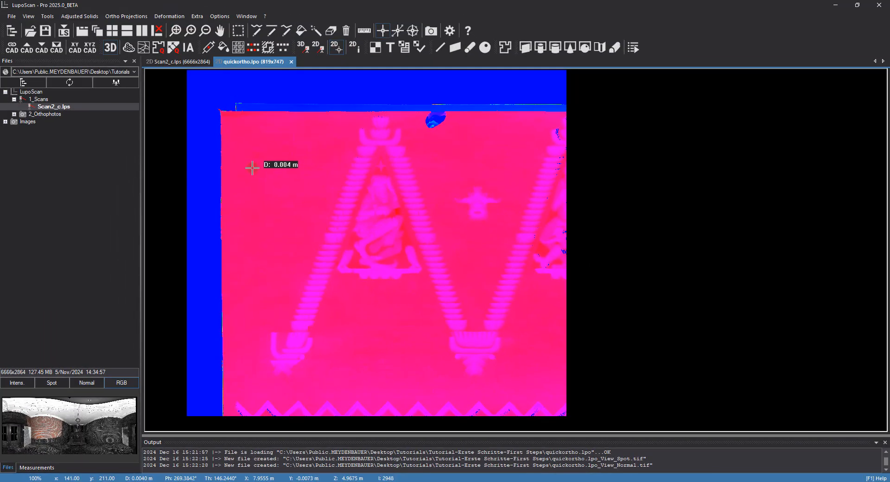
Step: Display the orthophoto in Colour, then generate a point cloud of the whole orthophoto with an increment of 1 and view it from the front
{"action": "right_click", "coordinate": [252, 167]}
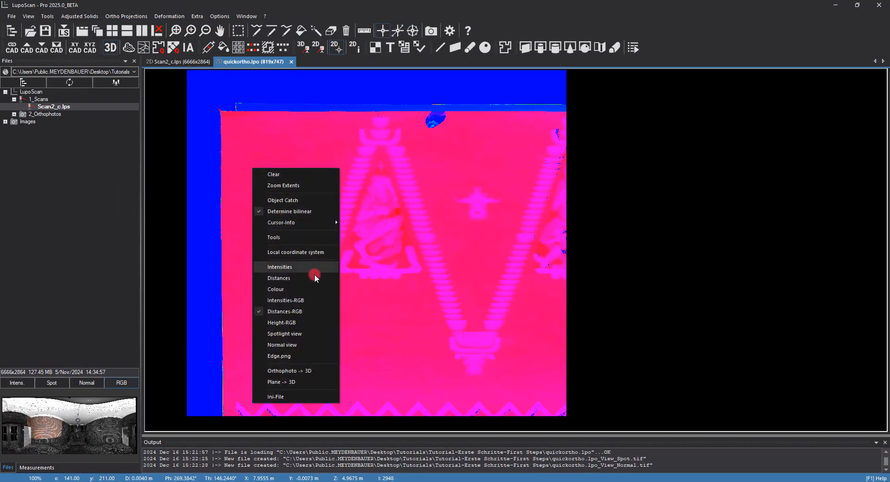
{"action": "left_click", "coordinate": [319, 290]}
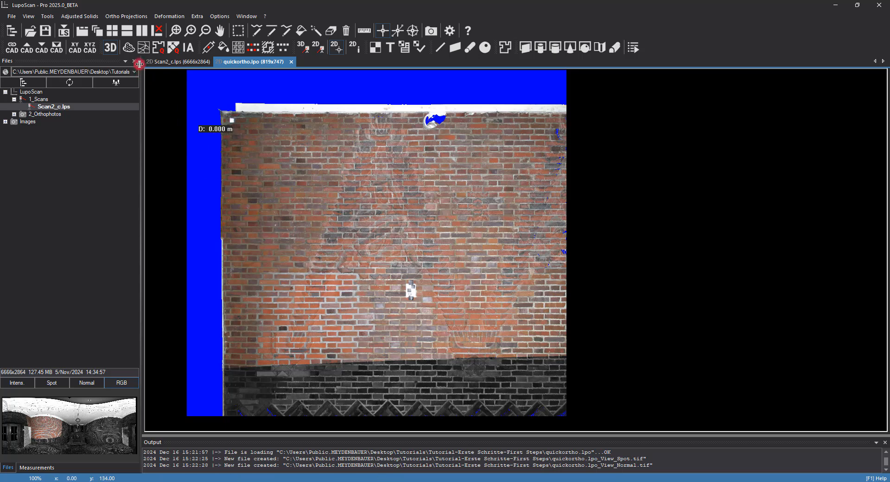
{"action": "left_click", "coordinate": [129, 48]}
{"action": "left_click", "coordinate": [134, 134]}
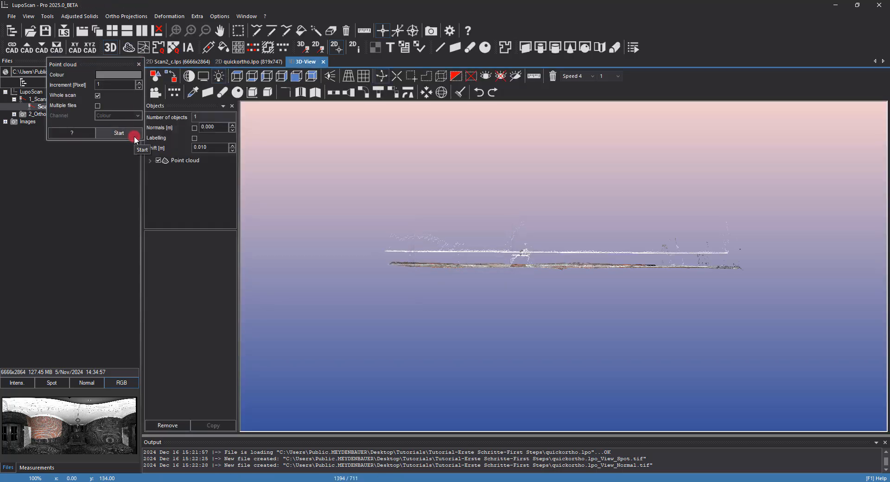
{"action": "left_click_drag", "start_coordinate": [472, 334], "coordinate": [641, 268]}
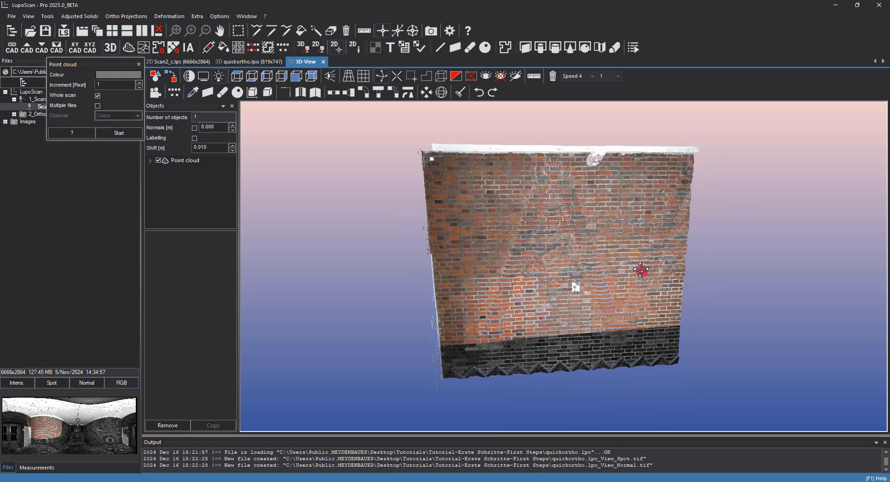
Step: Remove the point cloud from the 3D view, close the point cloud settings and return to the orthophoto
{"action": "left_click", "coordinate": [189, 160]}
{"action": "left_click", "coordinate": [168, 425]}
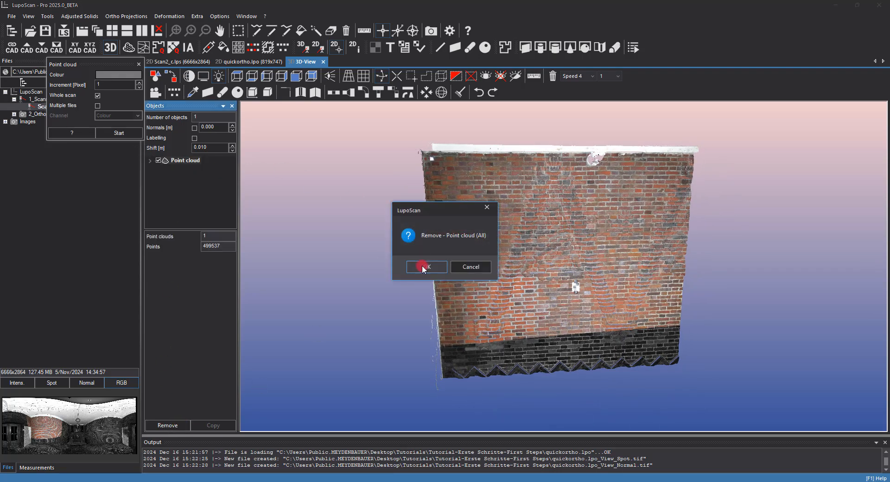
{"action": "left_click", "coordinate": [422, 266]}
{"action": "left_click", "coordinate": [138, 63]}
{"action": "left_click", "coordinate": [251, 62]}
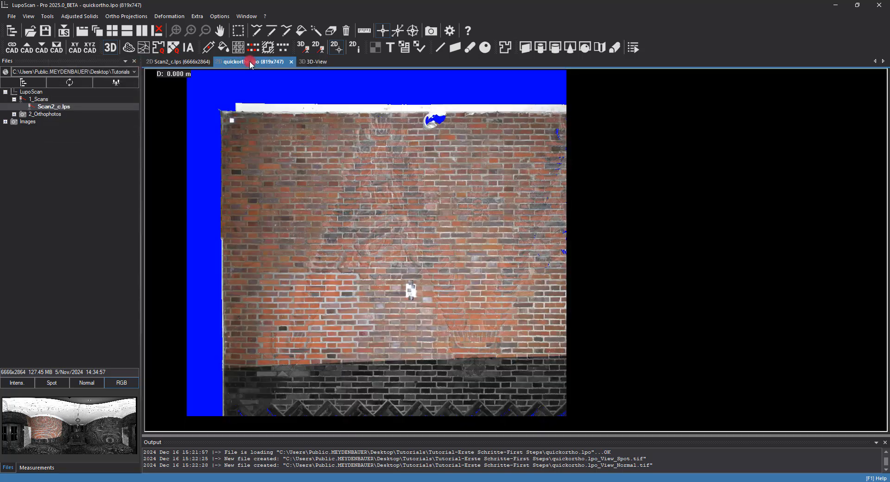
Step: Generate a mesh of the whole orthophoto with an increment of 2 and switch off the lighting in the 3D view
{"action": "left_click", "coordinate": [145, 48]}
{"action": "left_click", "coordinate": [129, 106]}
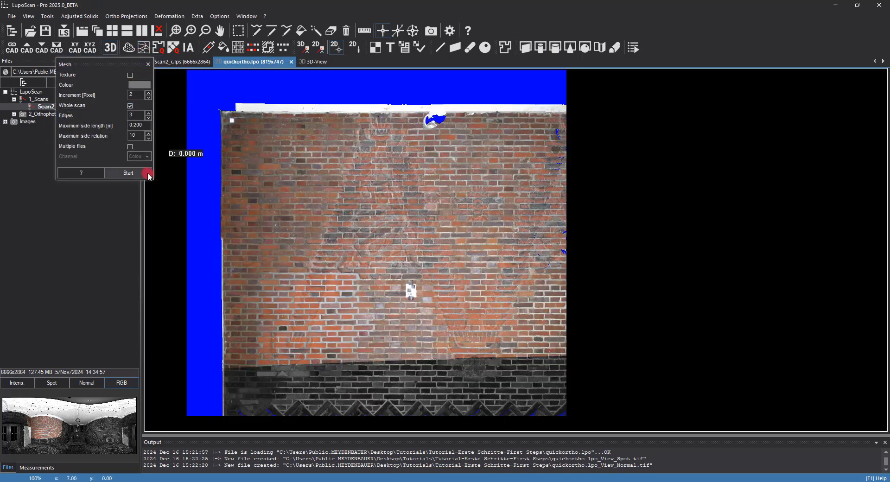
{"action": "left_click", "coordinate": [309, 63]}
{"action": "mouse_move", "coordinate": [428, 305]}
{"action": "left_mouse_down"}
{"action": "mouse_move", "coordinate": [444, 201]}
{"action": "mouse_move", "coordinate": [449, 252]}
{"action": "mouse_move", "coordinate": [595, 297]}
{"action": "mouse_move", "coordinate": [494, 267]}
{"action": "left_mouse_up"}
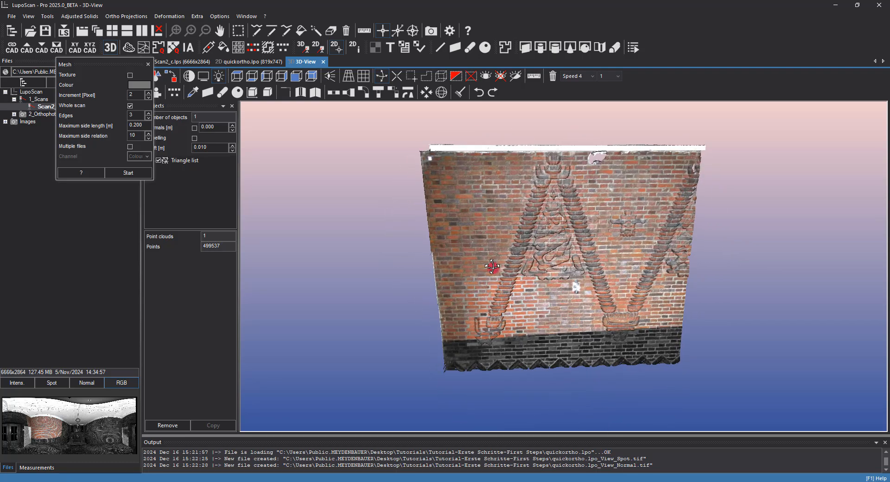
{"action": "left_click", "coordinate": [218, 76]}
Step: Remove the mesh's triangle list from the 3D view, return to the orthophoto and close the mesh settings
{"action": "left_click", "coordinate": [191, 161]}
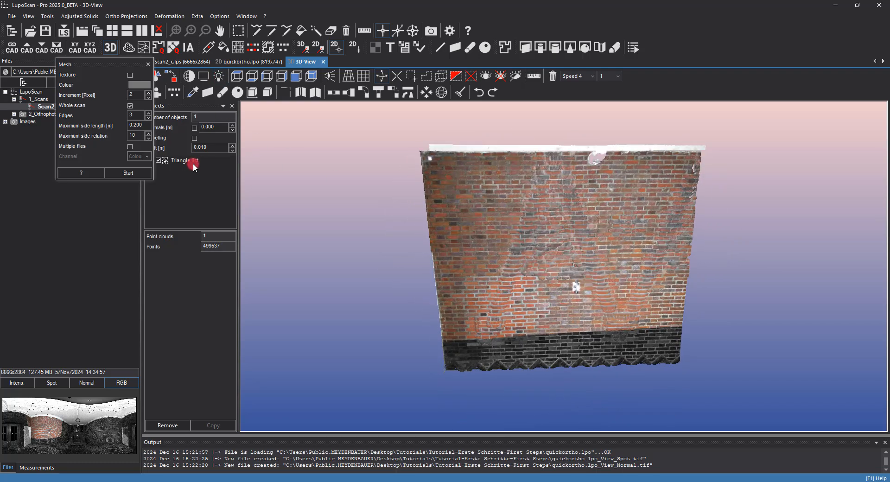
{"action": "left_click", "coordinate": [166, 425]}
{"action": "left_click", "coordinate": [426, 265]}
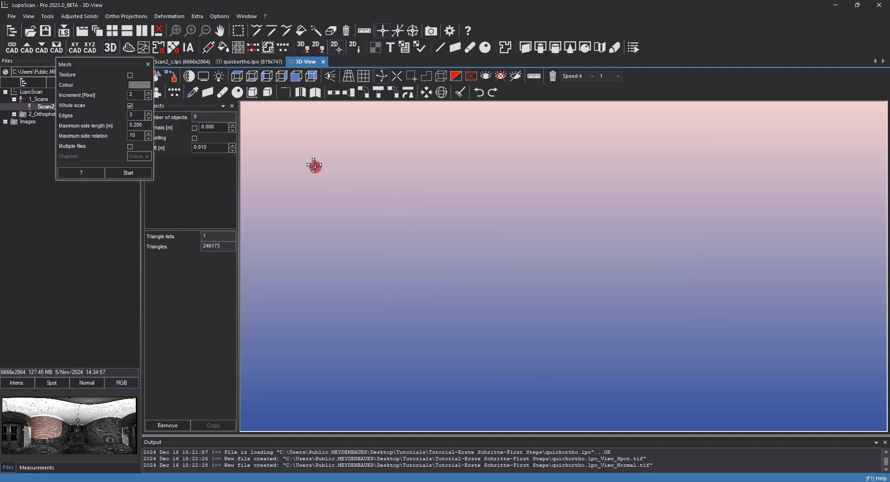
{"action": "left_click", "coordinate": [245, 62]}
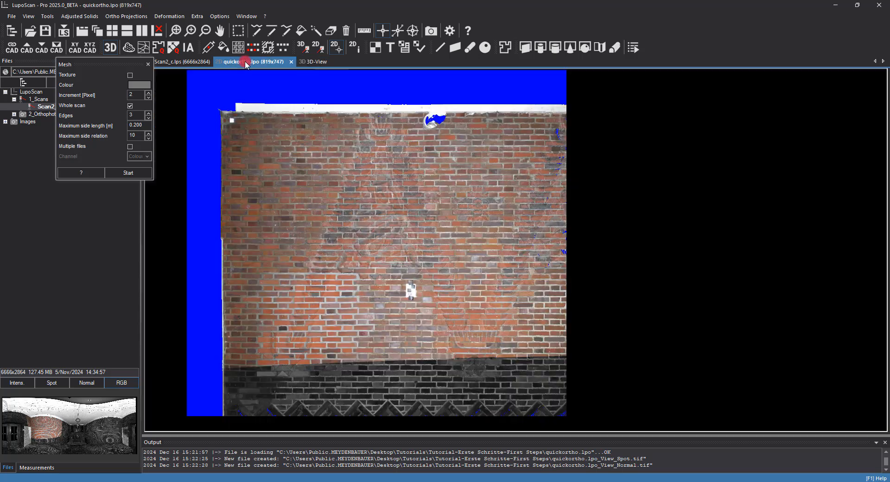
{"action": "left_click", "coordinate": [148, 64]}
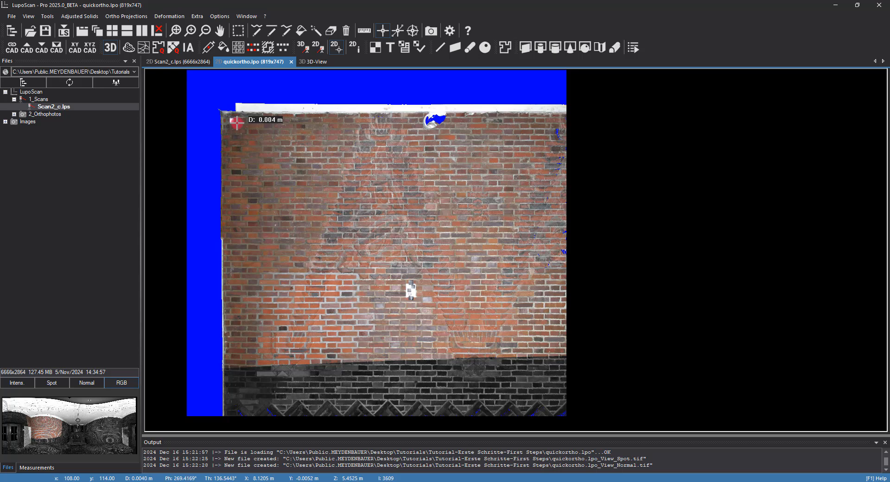
Step: Insert the orthophoto's plane and the orthophoto itself into the 3D view
{"action": "right_click", "coordinate": [236, 121]}
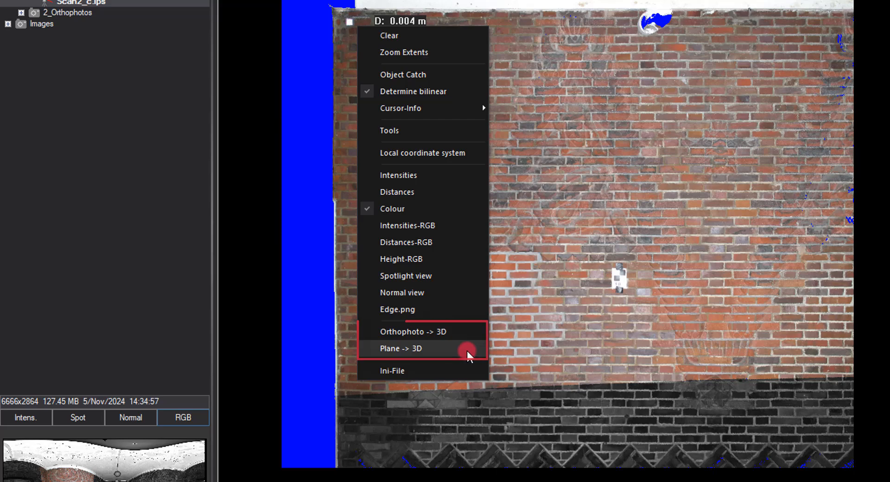
{"action": "left_click", "coordinate": [466, 349]}
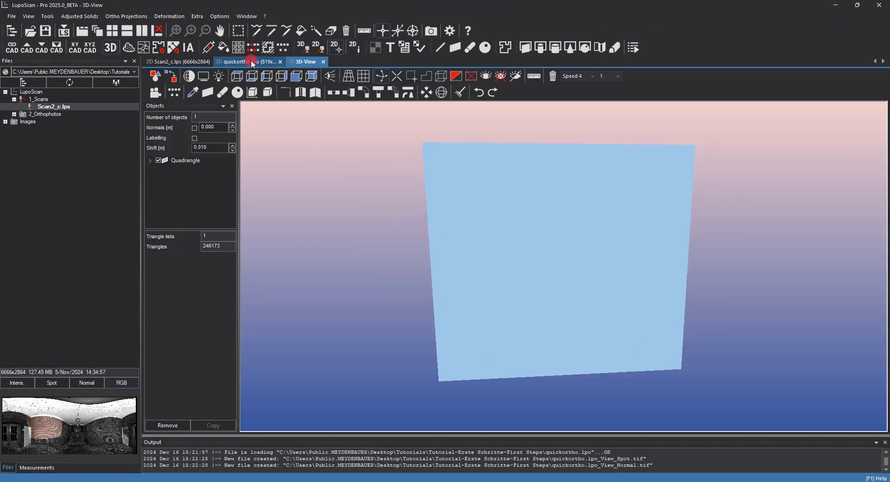
{"action": "left_click", "coordinate": [251, 61]}
{"action": "right_click", "coordinate": [244, 143]}
{"action": "left_click", "coordinate": [324, 349]}
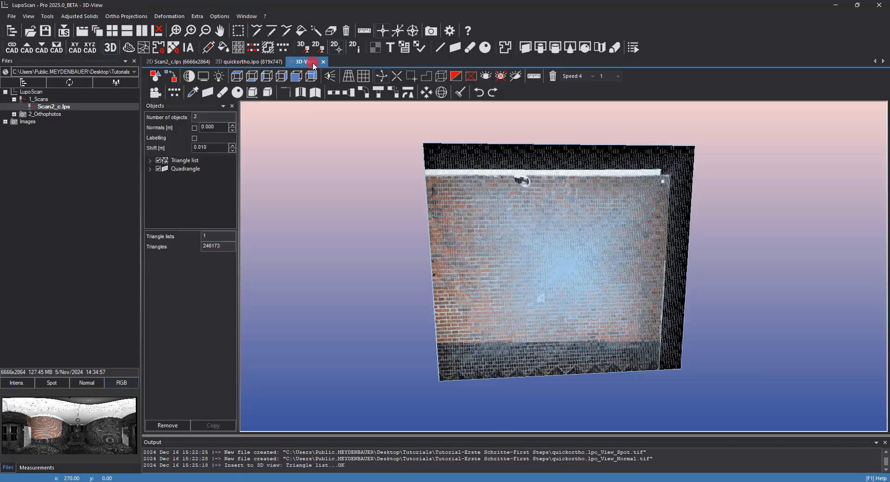
Step: Hide the quadrangle in the 3D view and inspect the inserted orthophoto from the front
{"action": "left_click_drag", "start_coordinate": [349, 263], "coordinate": [594, 280]}
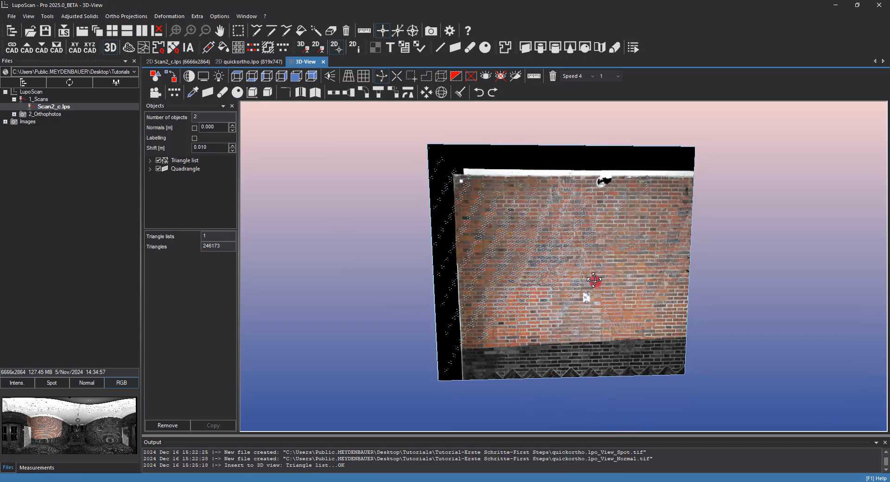
{"action": "left_click", "coordinate": [158, 168]}
{"action": "left_click_drag", "start_coordinate": [431, 264], "coordinate": [404, 280]}
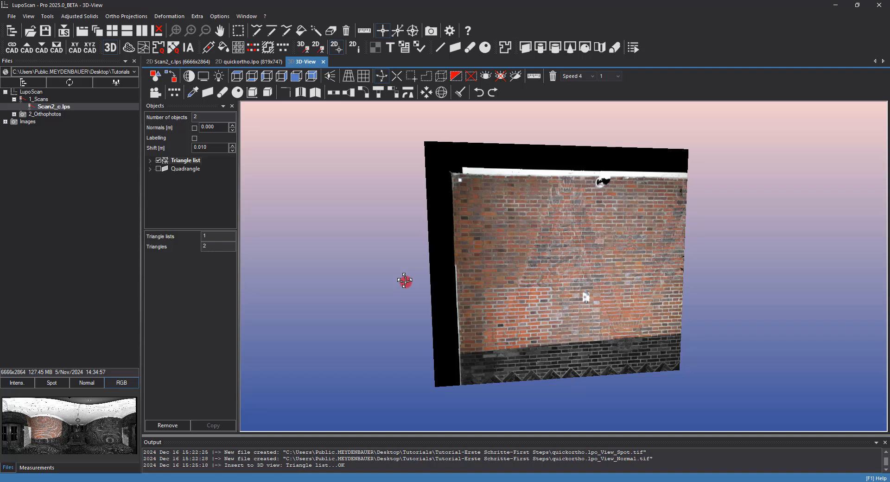
Step: Close the 3D view without saving and the orthophoto, and clear the marked points from the scan
{"action": "left_click", "coordinate": [323, 62]}
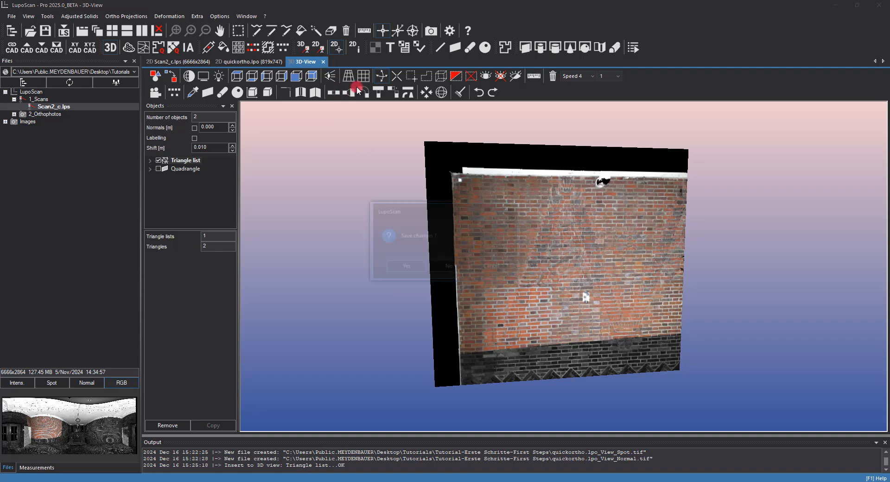
{"action": "left_click", "coordinate": [451, 262]}
{"action": "left_click", "coordinate": [292, 62]}
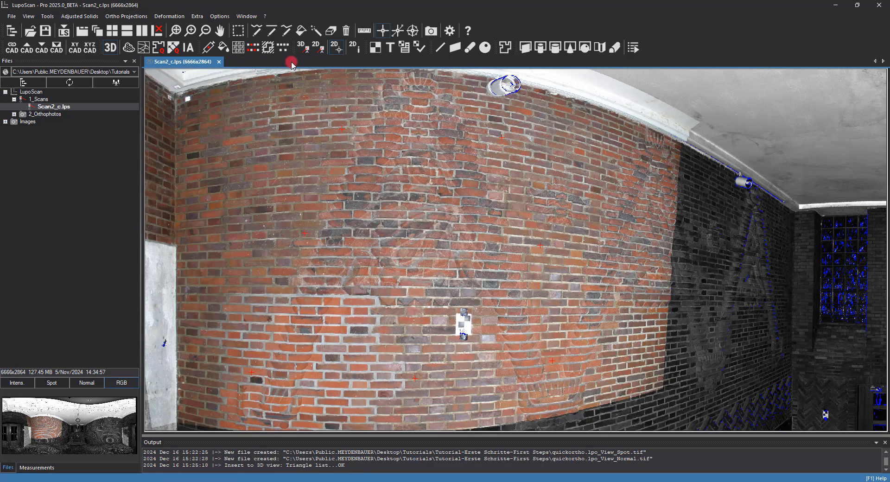
{"action": "right_click", "coordinate": [323, 214]}
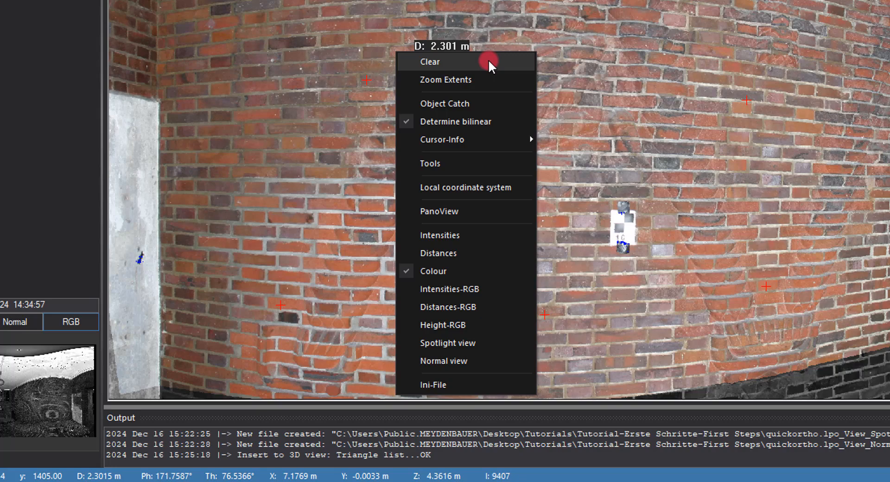
{"action": "left_click", "coordinate": [488, 61]}
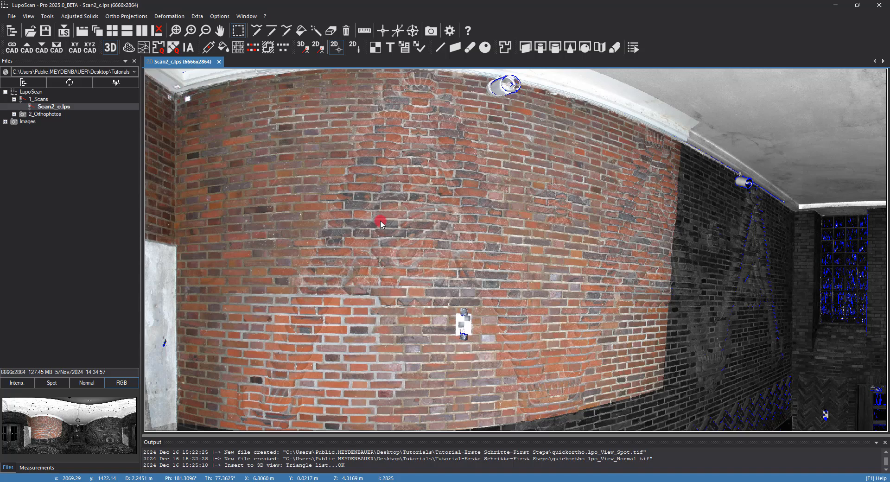
Step: Open the Interactive tool for the scan and choose Polyline as the object to create
{"action": "left_click", "coordinate": [188, 48]}
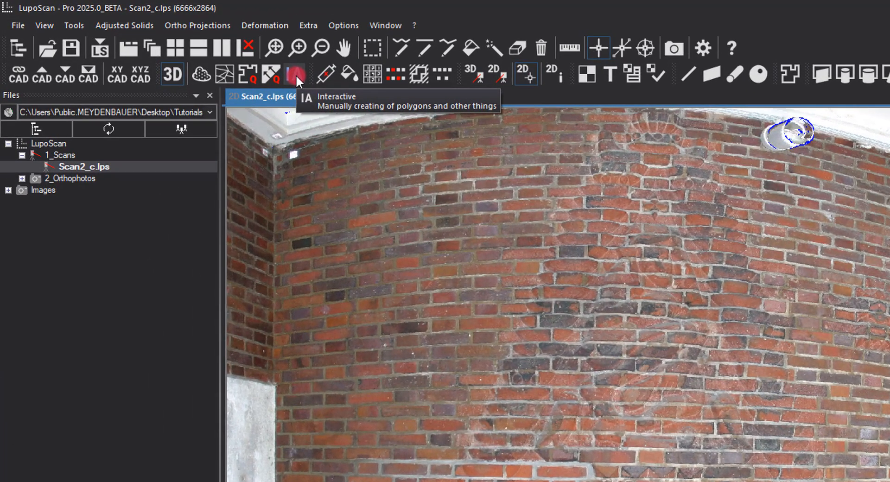
{"action": "left_click", "coordinate": [296, 74]}
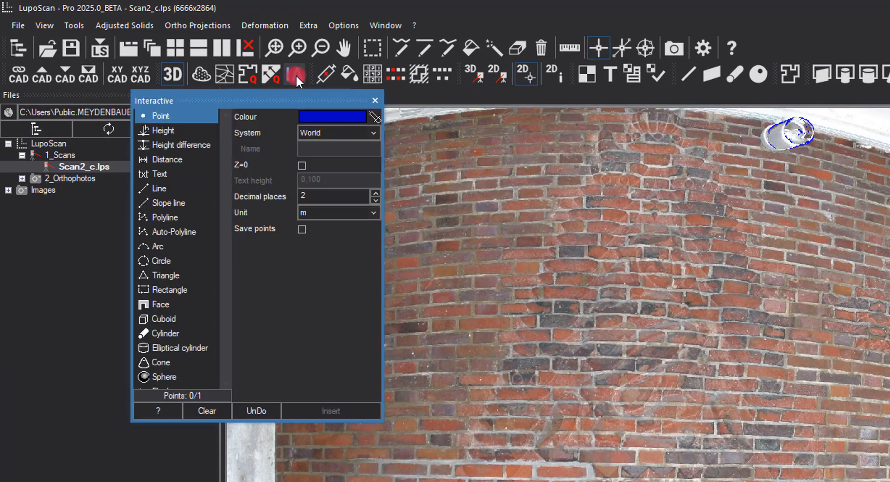
{"action": "left_click", "coordinate": [598, 48]}
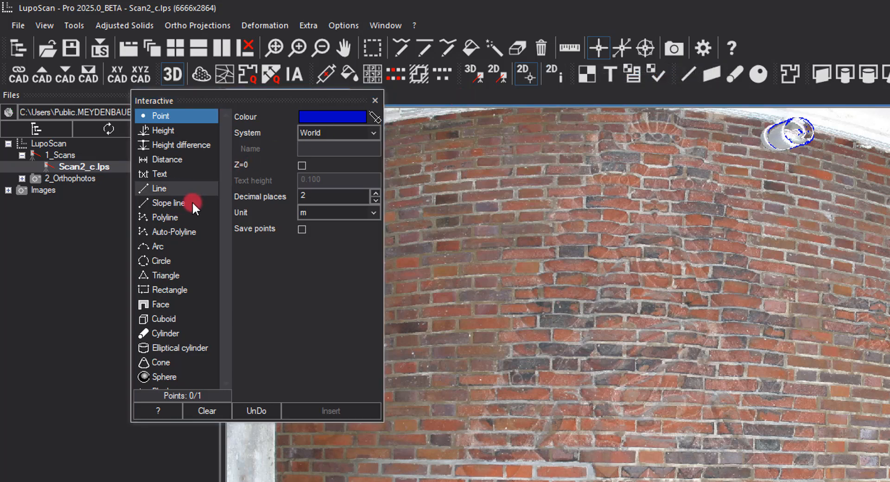
{"action": "left_click", "coordinate": [177, 218]}
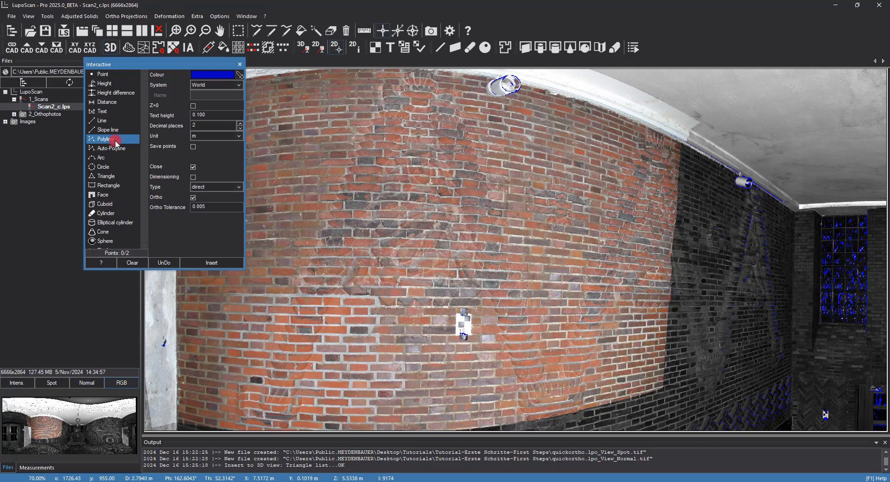
Step: Display the scan in the spotlight view and then in the normal view
{"action": "scroll", "coordinate": [459, 324], "scroll_direction": "down", "scroll_amount": 5}
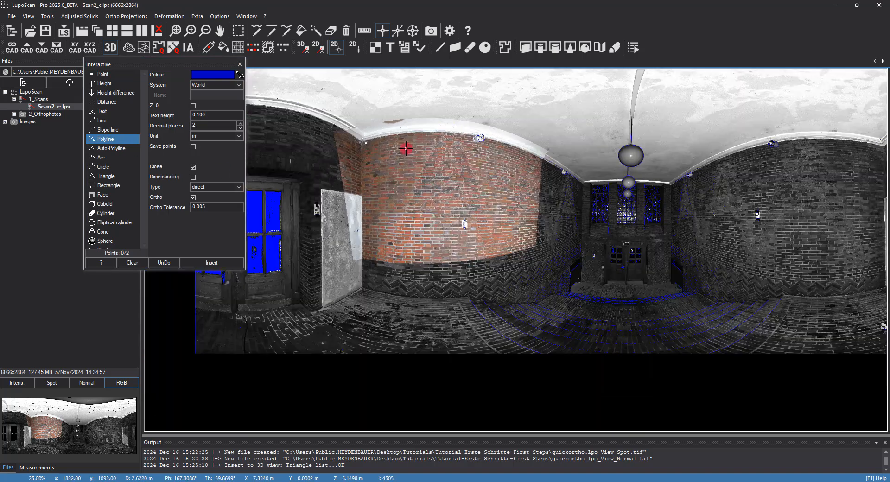
{"action": "right_click", "coordinate": [406, 149]}
{"action": "left_click", "coordinate": [467, 328]}
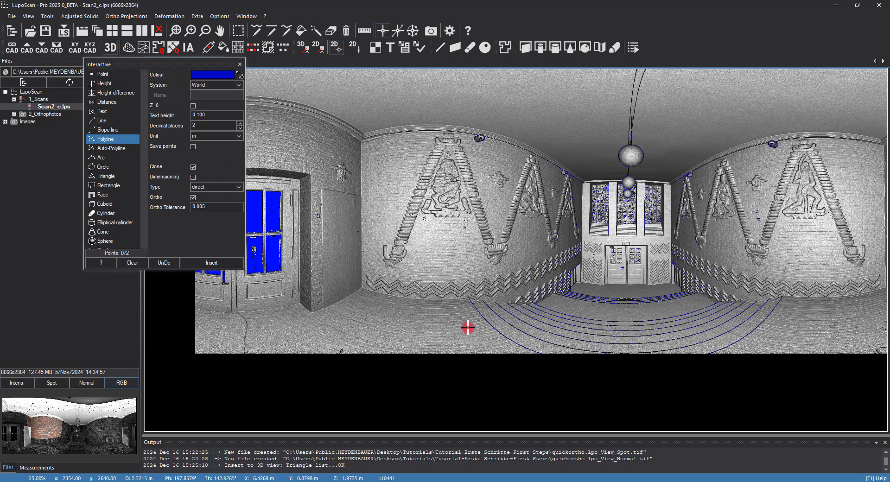
{"action": "right_click", "coordinate": [384, 119]}
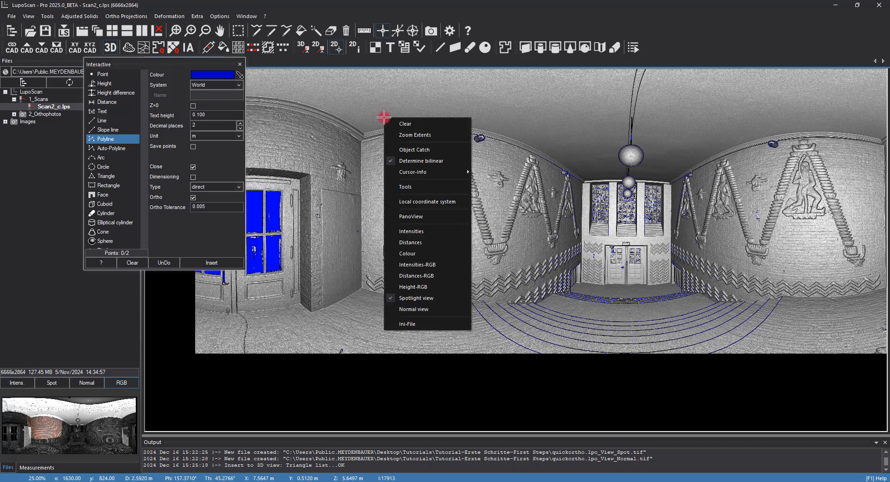
{"action": "left_click", "coordinate": [451, 310]}
Step: Place the first two polyline points at the upper corners at both ends of the wall beside the door
{"action": "scroll", "coordinate": [368, 158], "scroll_direction": "up", "scroll_amount": 4}
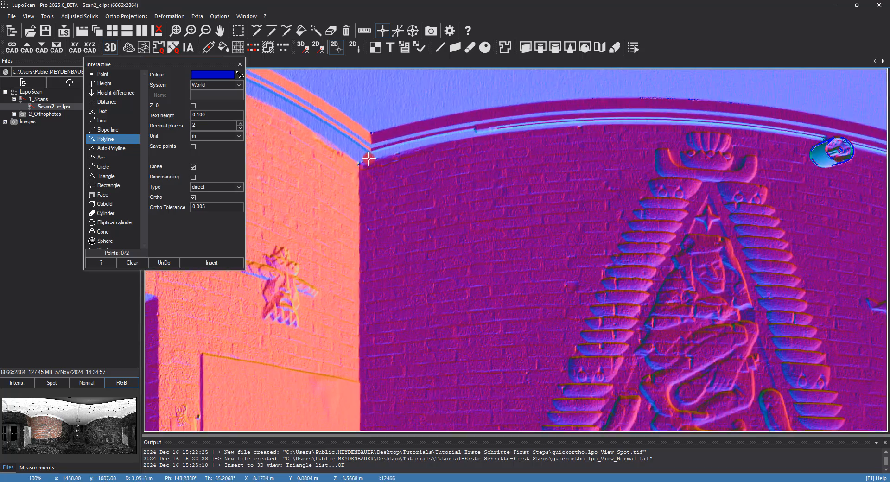
{"action": "scroll", "coordinate": [369, 159], "scroll_direction": "up", "scroll_amount": 2}
{"action": "left_click", "coordinate": [357, 164]}
{"action": "scroll", "coordinate": [364, 184], "scroll_direction": "down", "scroll_amount": 3}
{"action": "middle_click_drag", "start_coordinate": [778, 250], "coordinate": [408, 196]}
{"action": "scroll", "coordinate": [515, 230], "scroll_direction": "up", "scroll_amount": 5}
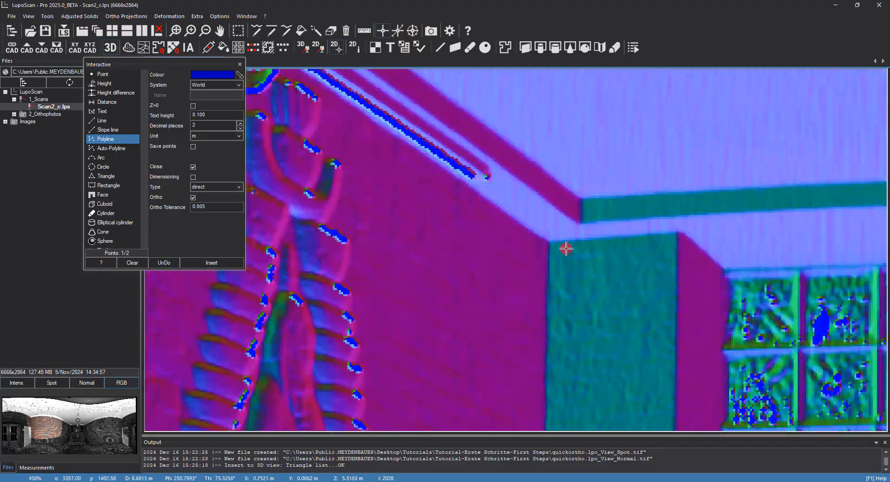
{"action": "left_click", "coordinate": [548, 242]}
Step: Place the third and fourth polyline points at the upper corners at both ends of the opposite wall
{"action": "scroll", "coordinate": [537, 243], "scroll_direction": "down", "scroll_amount": 4}
{"action": "middle_click_drag", "start_coordinate": [759, 264], "coordinate": [485, 224]}
{"action": "scroll", "coordinate": [626, 222], "scroll_direction": "up", "scroll_amount": 4}
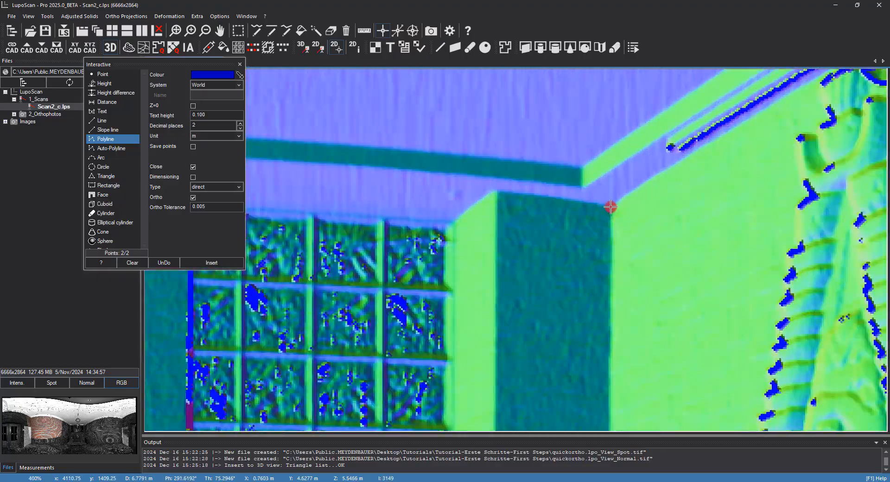
{"action": "left_click", "coordinate": [610, 207]}
{"action": "scroll", "coordinate": [526, 251], "scroll_direction": "down", "scroll_amount": 5}
{"action": "middle_click_drag", "start_coordinate": [808, 218], "coordinate": [493, 212]}
{"action": "scroll", "coordinate": [667, 166], "scroll_direction": "up", "scroll_amount": 4}
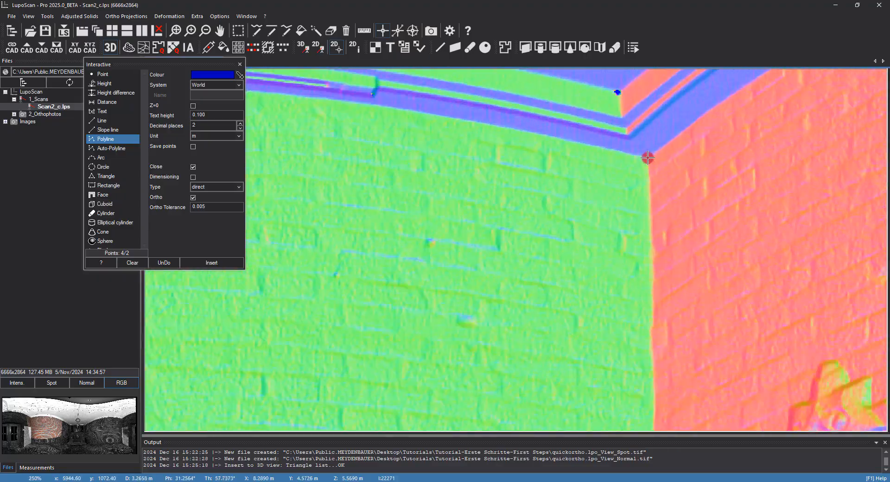
{"action": "scroll", "coordinate": [614, 199], "scroll_direction": "down", "scroll_amount": 6}
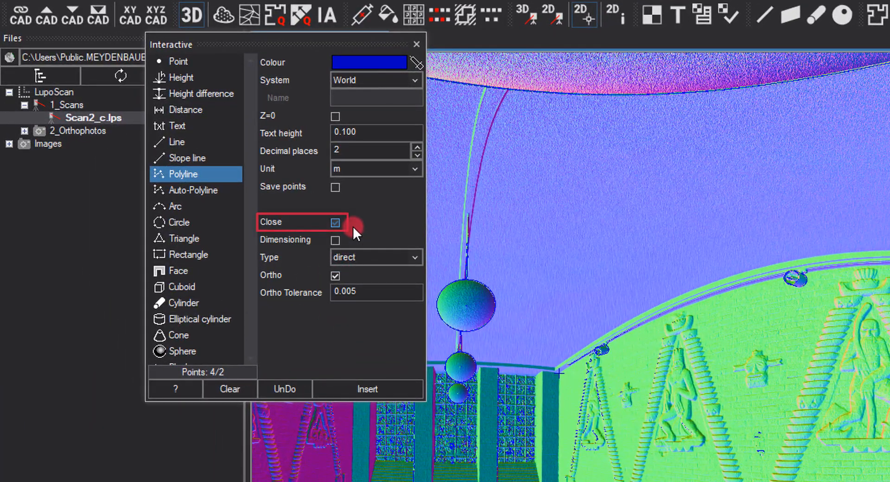
Step: Insert the polyline as a closed, direct polyline with Ortho enabled into the 3D view and inspect it at an angle
{"action": "left_click", "coordinate": [392, 393]}
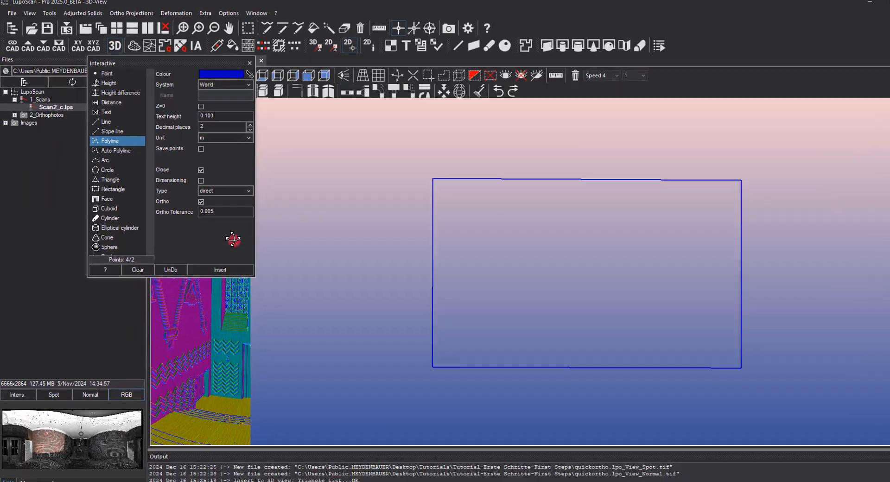
{"action": "left_click_drag", "start_coordinate": [212, 66], "coordinate": [174, 130]}
{"action": "left_click_drag", "start_coordinate": [502, 375], "coordinate": [508, 303]}
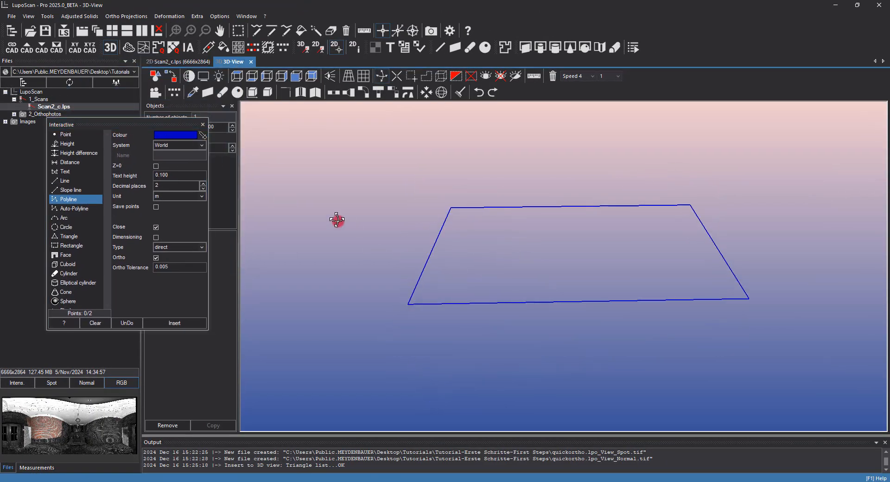
Step: Choose the interactive Line tool for the scan Scan2_c.lps and set its colour to dark green
{"action": "left_click", "coordinate": [184, 62]}
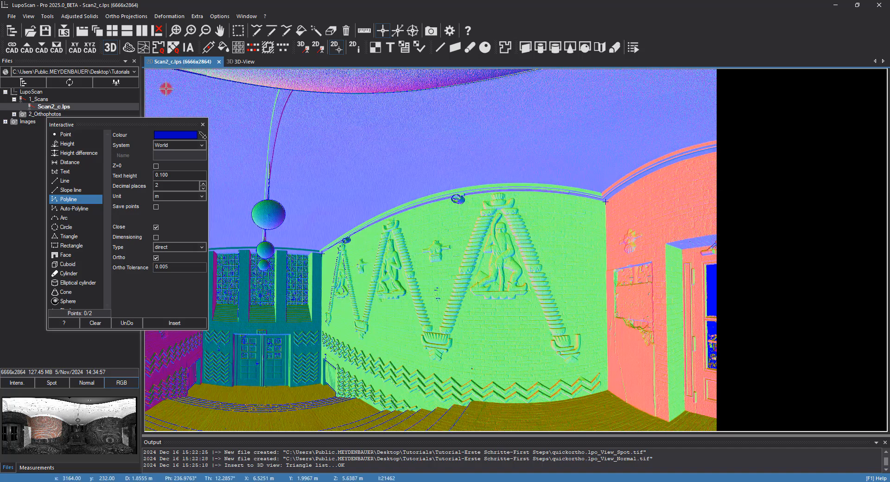
{"action": "left_click", "coordinate": [67, 180]}
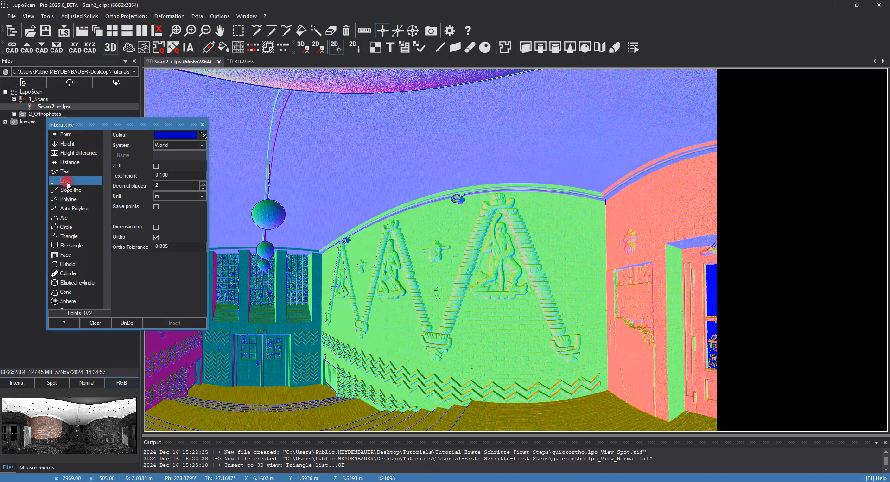
{"action": "left_click", "coordinate": [179, 135]}
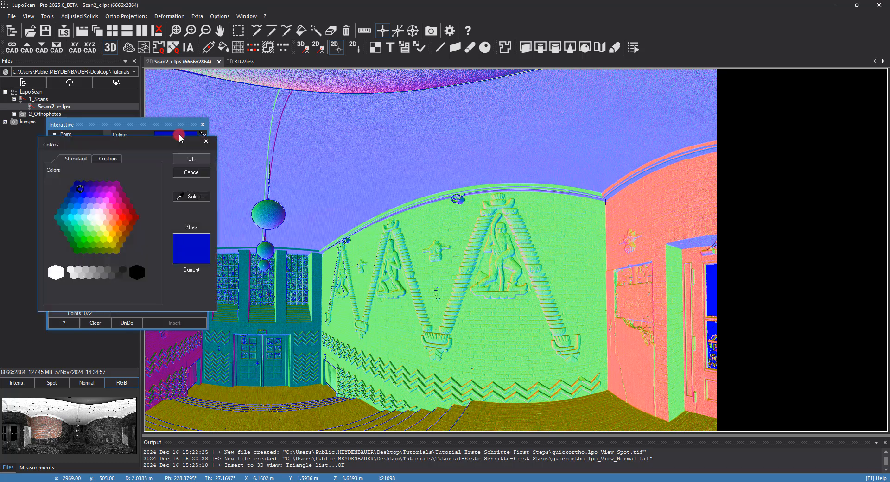
{"action": "left_click", "coordinate": [74, 250]}
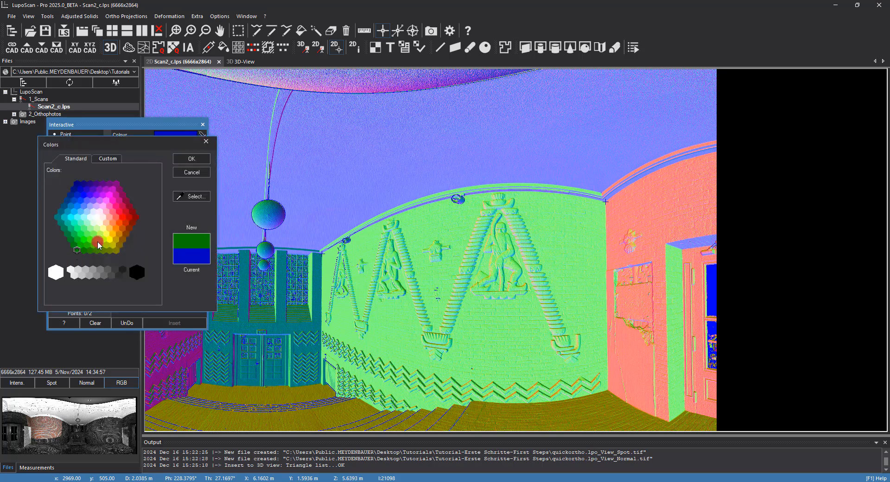
{"action": "left_click", "coordinate": [194, 161]}
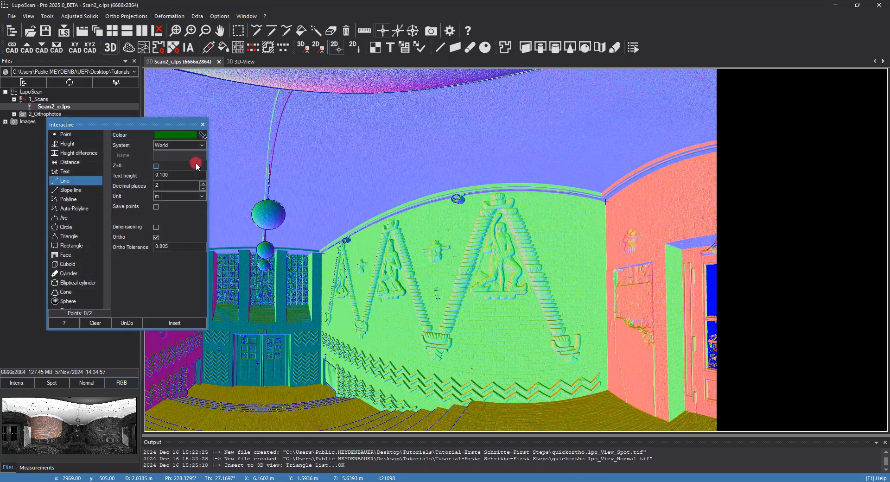
Step: Enable Object Catch for the scan view
{"action": "right_click", "coordinate": [366, 203]}
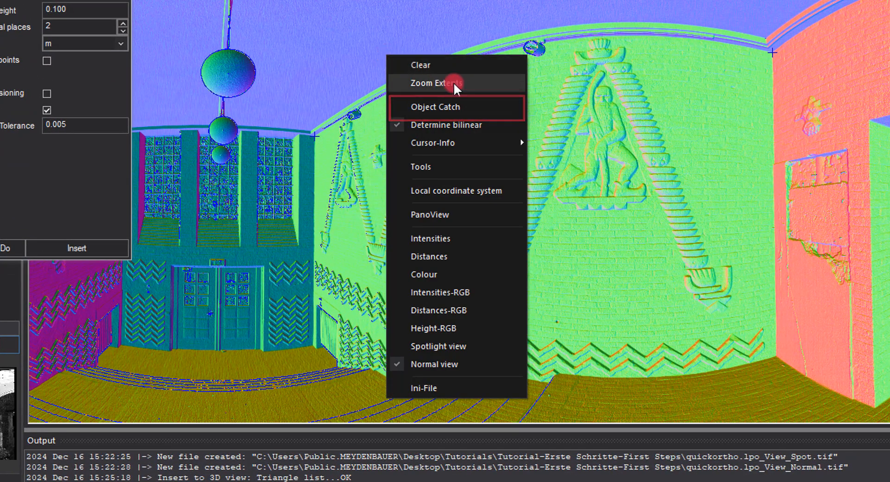
{"action": "key", "text": "F3"}
{"action": "left_click", "coordinate": [484, 105]}
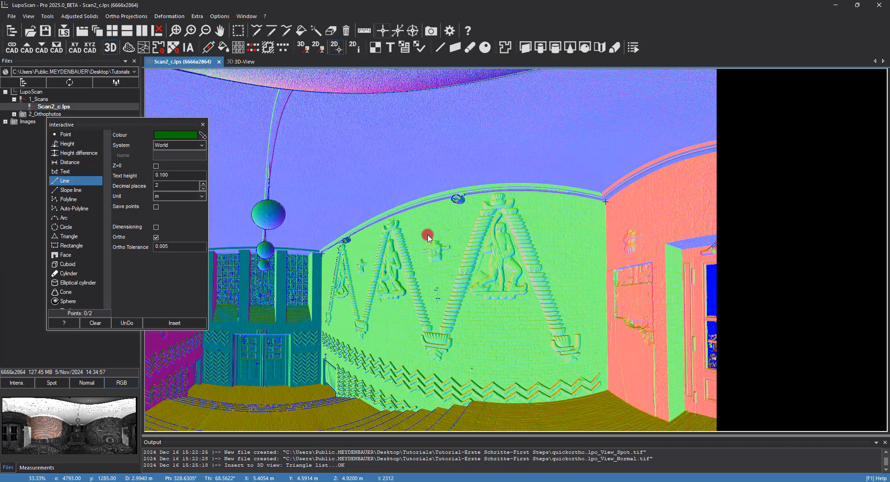
Step: Draw a vertical line from the existing polyline corner beside the glass-door wall down to the floor corner and inspect it in 3D
{"action": "middle_click_drag", "start_coordinate": [582, 255], "coordinate": [471, 247]}
{"action": "scroll", "coordinate": [506, 202], "scroll_direction": "up", "scroll_amount": 7}
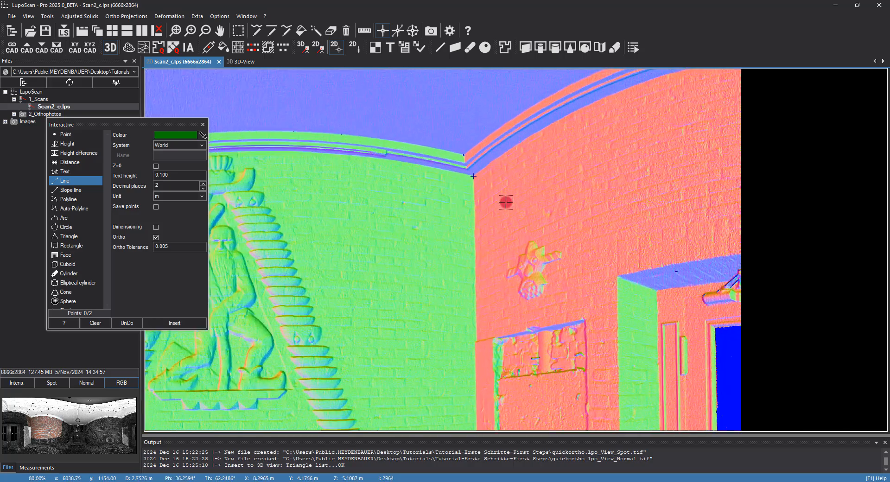
{"action": "scroll", "coordinate": [500, 199], "scroll_direction": "up", "scroll_amount": 3}
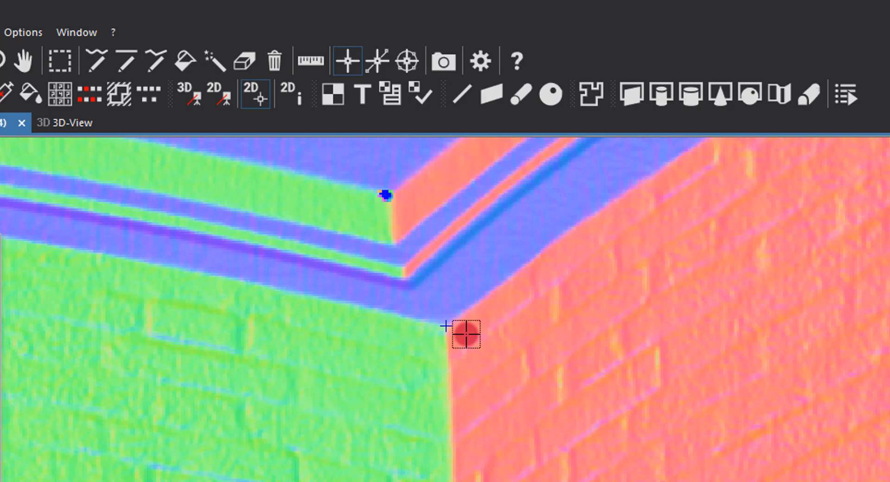
{"action": "left_click", "coordinate": [444, 325]}
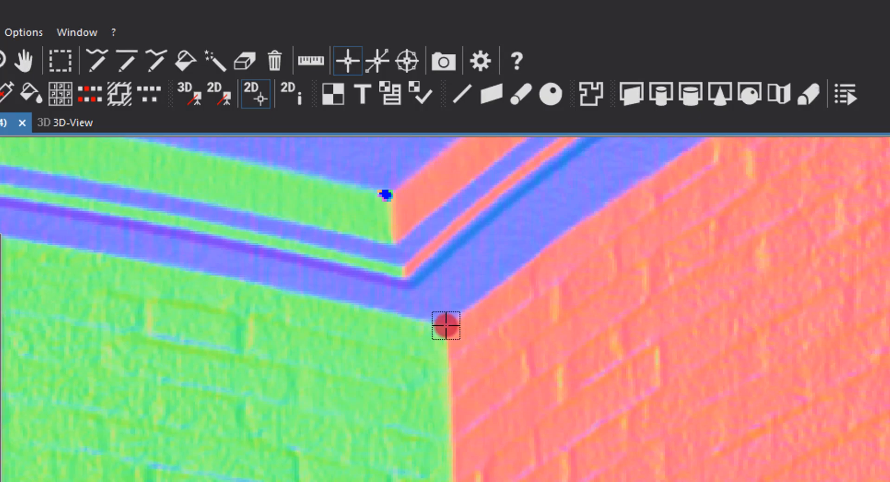
{"action": "scroll", "coordinate": [445, 326], "scroll_direction": "down", "scroll_amount": 5}
{"action": "middle_click_drag", "start_coordinate": [439, 349], "coordinate": [441, 184]}
{"action": "middle_click_drag", "start_coordinate": [420, 376], "coordinate": [402, 91]}
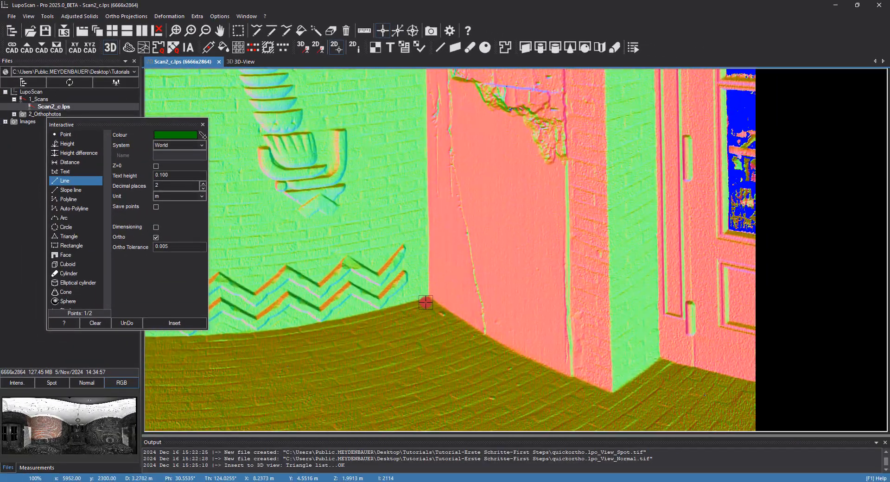
{"action": "scroll", "coordinate": [425, 299], "scroll_direction": "up", "scroll_amount": 3}
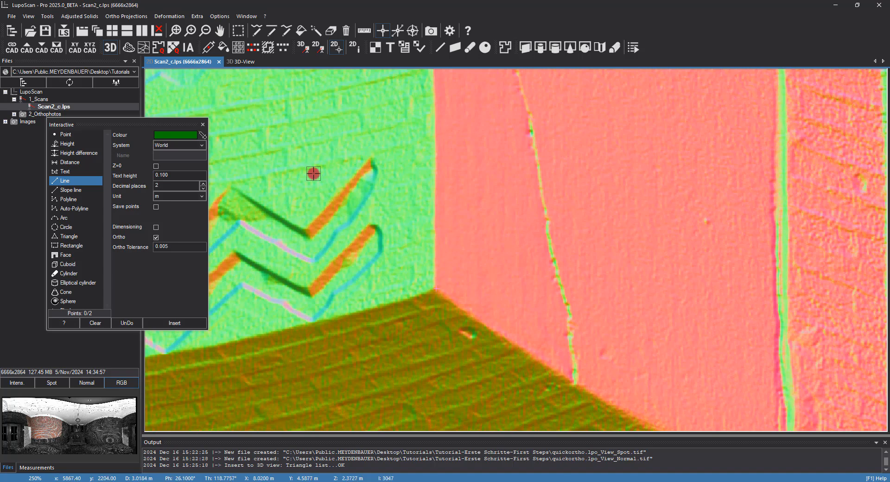
{"action": "left_click", "coordinate": [242, 62]}
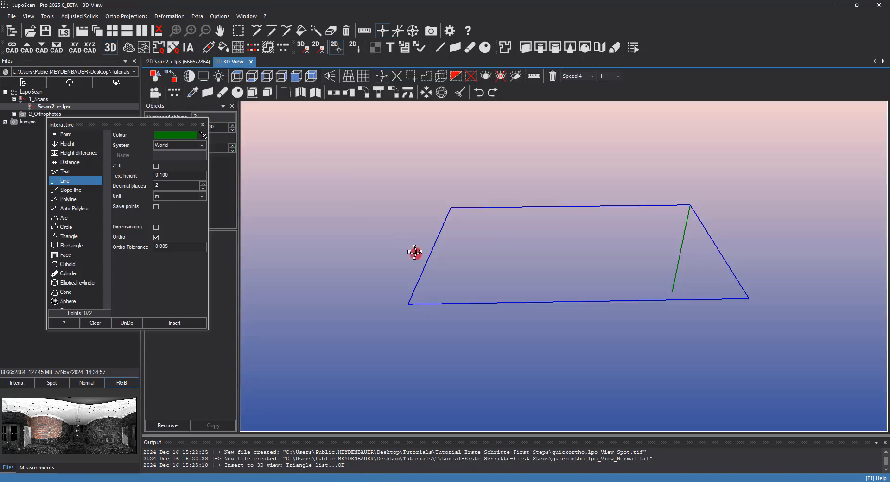
{"action": "left_click_drag", "start_coordinate": [455, 317], "coordinate": [522, 320]}
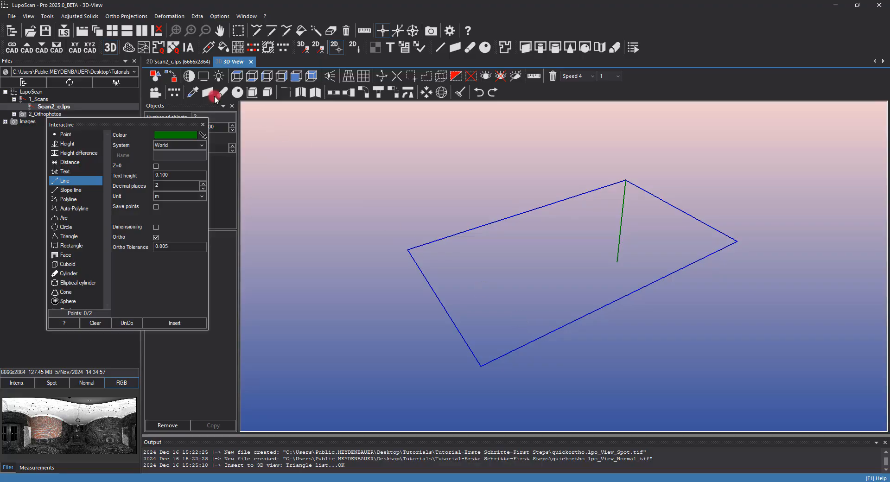
Step: Draw a vertical line from the polyline point to the floor where the green relief wall meets the window wall
{"action": "left_click", "coordinate": [197, 62]}
{"action": "scroll", "coordinate": [399, 245], "scroll_direction": "down", "scroll_amount": 5}
{"action": "middle_click_drag", "start_coordinate": [399, 244], "coordinate": [667, 260]}
{"action": "scroll", "coordinate": [527, 276], "scroll_direction": "up", "scroll_amount": 2}
{"action": "scroll", "coordinate": [419, 116], "scroll_direction": "up", "scroll_amount": 4}
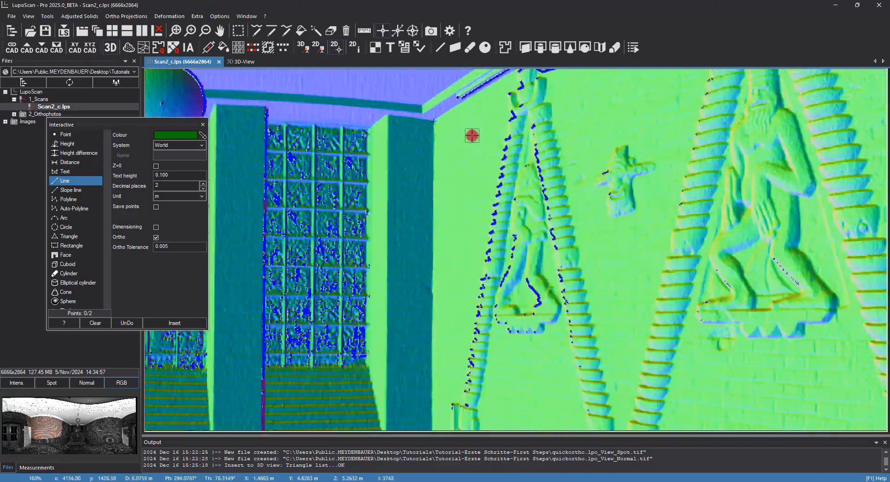
{"action": "scroll", "coordinate": [472, 135], "scroll_direction": "up", "scroll_amount": 1}
{"action": "left_click", "coordinate": [430, 121]}
{"action": "scroll", "coordinate": [431, 122], "scroll_direction": "down", "scroll_amount": 6}
{"action": "scroll", "coordinate": [438, 262], "scroll_direction": "up", "scroll_amount": 6}
{"action": "left_click", "coordinate": [460, 334]}
{"action": "scroll", "coordinate": [461, 333], "scroll_direction": "down", "scroll_amount": 6}
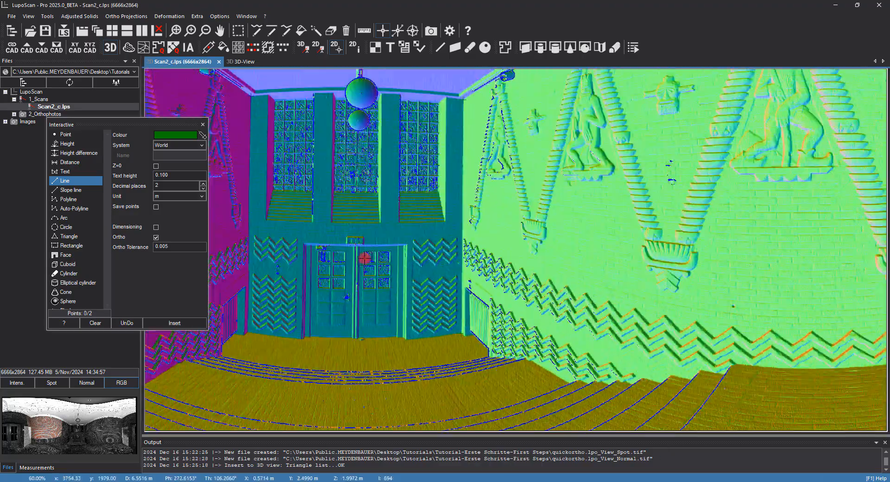
Step: Draw a vertical line down to the floor where the window wall meets the purple relief wall
{"action": "middle_click_drag", "start_coordinate": [365, 258], "coordinate": [536, 314]}
{"action": "scroll", "coordinate": [426, 160], "scroll_direction": "up", "scroll_amount": 3}
{"action": "scroll", "coordinate": [419, 142], "scroll_direction": "down", "scroll_amount": 5}
{"action": "scroll", "coordinate": [431, 269], "scroll_direction": "up", "scroll_amount": 6}
{"action": "left_click", "coordinate": [412, 282]}
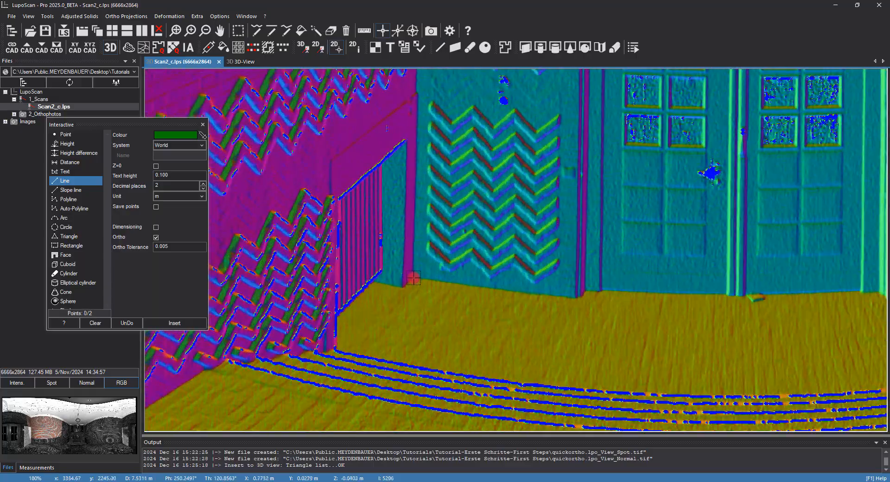
Step: Draw a vertical line down to the floor where the purple relief wall meets the glass-door wall, and inspect all lines in 3D
{"action": "scroll", "coordinate": [412, 281], "scroll_direction": "down", "scroll_amount": 6}
{"action": "middle_click_drag", "start_coordinate": [290, 204], "coordinate": [456, 212]}
{"action": "scroll", "coordinate": [421, 221], "scroll_direction": "up", "scroll_amount": 5}
{"action": "left_click", "coordinate": [320, 139]}
{"action": "scroll", "coordinate": [320, 139], "scroll_direction": "down", "scroll_amount": 4}
{"action": "scroll", "coordinate": [386, 287], "scroll_direction": "up", "scroll_amount": 5}
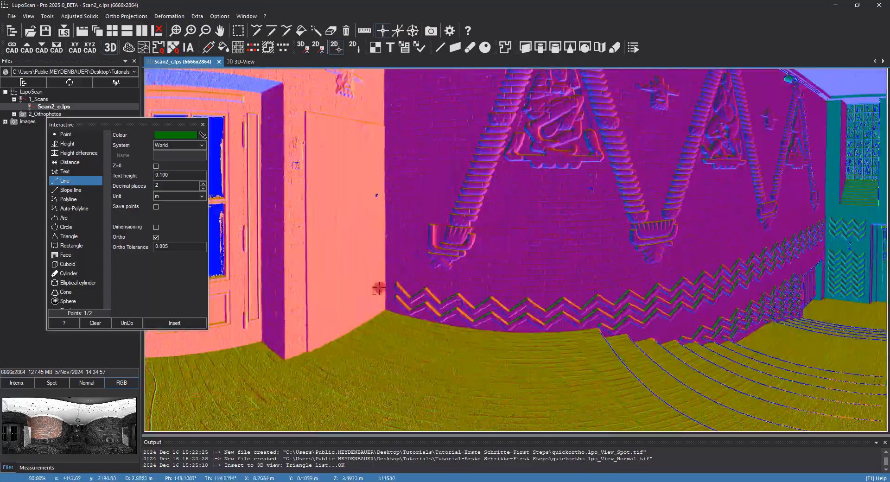
{"action": "left_click", "coordinate": [393, 330]}
{"action": "left_click", "coordinate": [241, 61]}
{"action": "left_click_drag", "start_coordinate": [463, 287], "coordinate": [496, 258]}
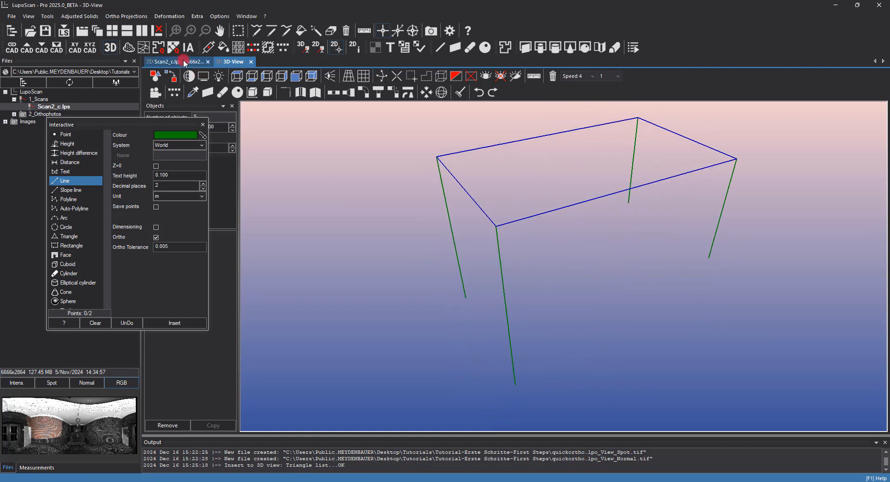
Step: Place Height labels on the floor in front of the far double door and on the steps below it
{"action": "left_click", "coordinate": [183, 62]}
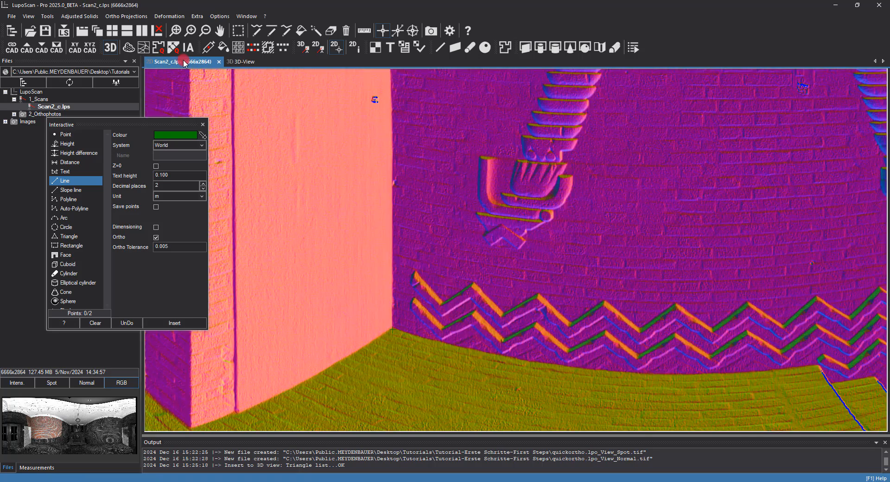
{"action": "left_click", "coordinate": [77, 147]}
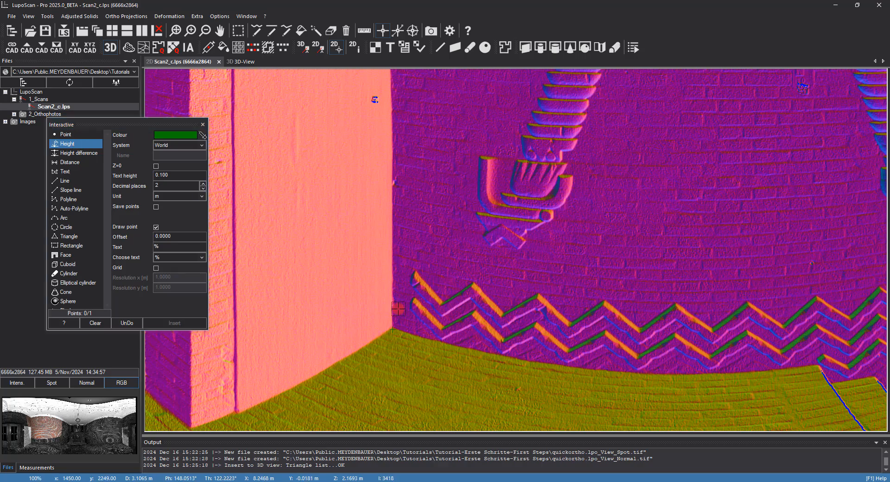
{"action": "scroll", "coordinate": [399, 312], "scroll_direction": "down", "scroll_amount": 10}
{"action": "scroll", "coordinate": [514, 319], "scroll_direction": "up", "scroll_amount": 3}
{"action": "scroll", "coordinate": [489, 318], "scroll_direction": "up", "scroll_amount": 4}
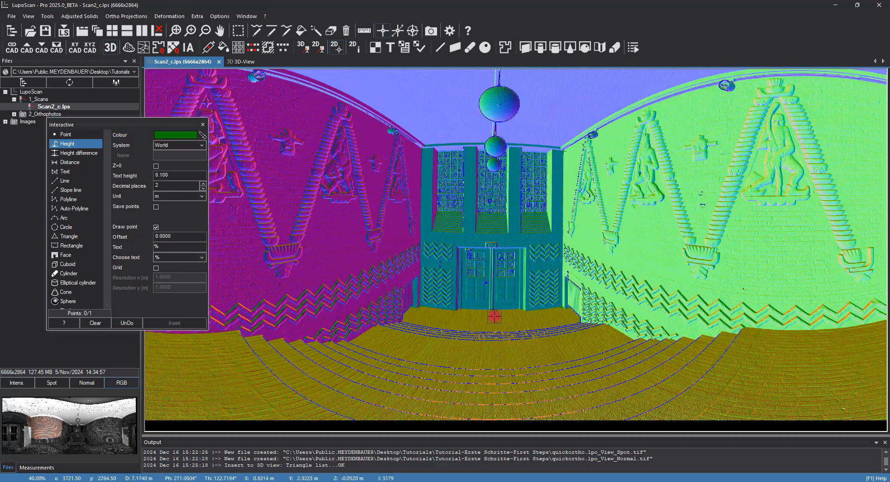
{"action": "left_click", "coordinate": [490, 321]}
{"action": "left_click", "coordinate": [494, 354]}
{"action": "scroll", "coordinate": [494, 354], "scroll_direction": "down", "scroll_amount": 2}
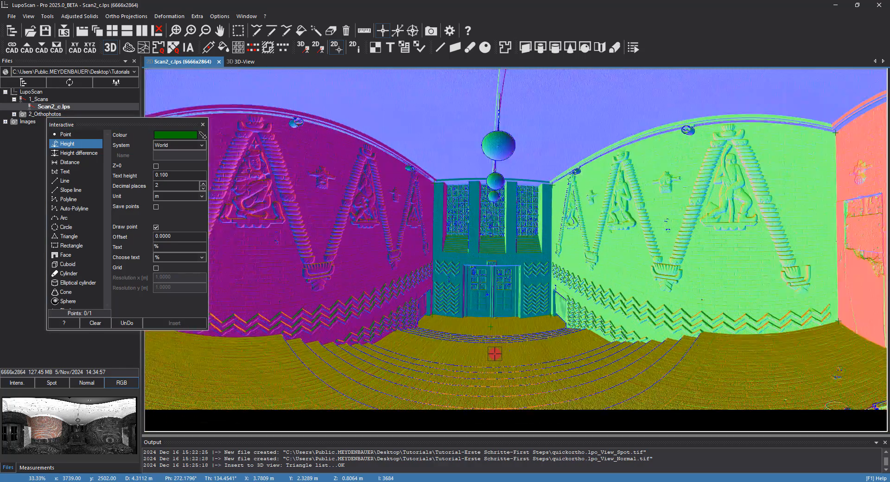
Step: Set the height text to H=%m, place a height label on the floor before the glass door, and inspect the labels in 3D
{"action": "middle_click_drag", "start_coordinate": [474, 369], "coordinate": [681, 313]}
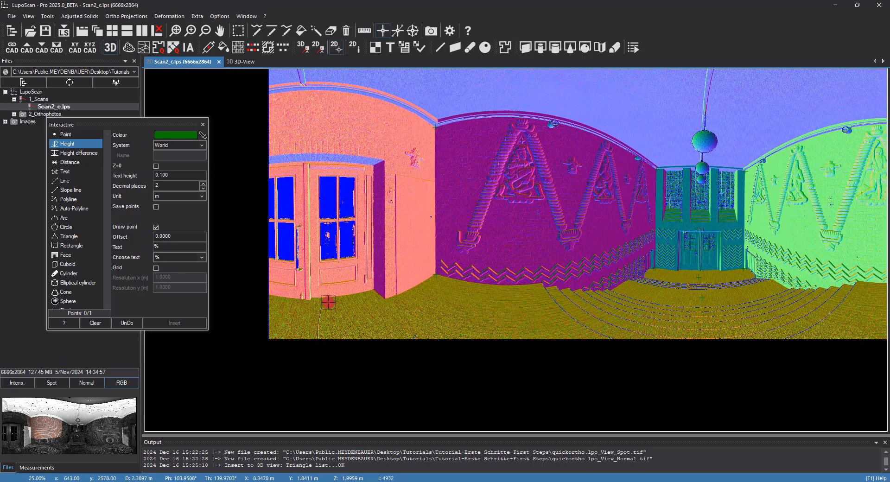
{"action": "left_click", "coordinate": [195, 257]}
{"action": "left_click", "coordinate": [194, 283]}
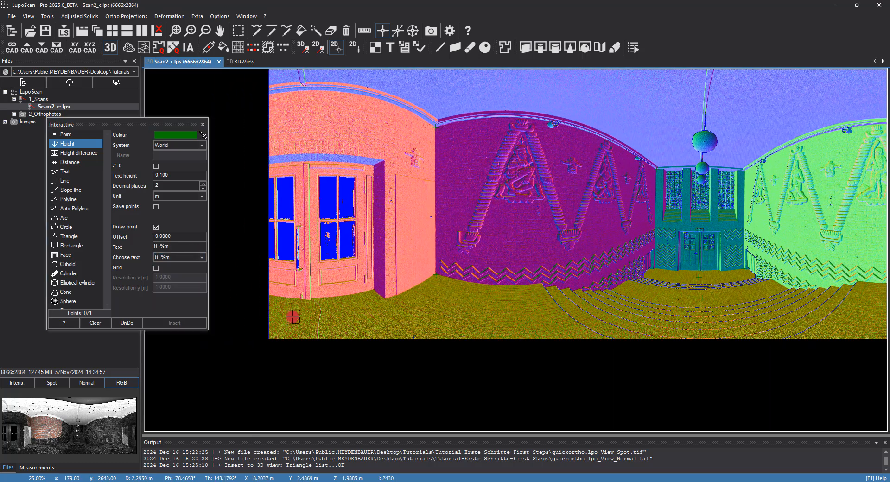
{"action": "left_click", "coordinate": [240, 61]}
{"action": "left_click_drag", "start_coordinate": [625, 304], "coordinate": [579, 327]}
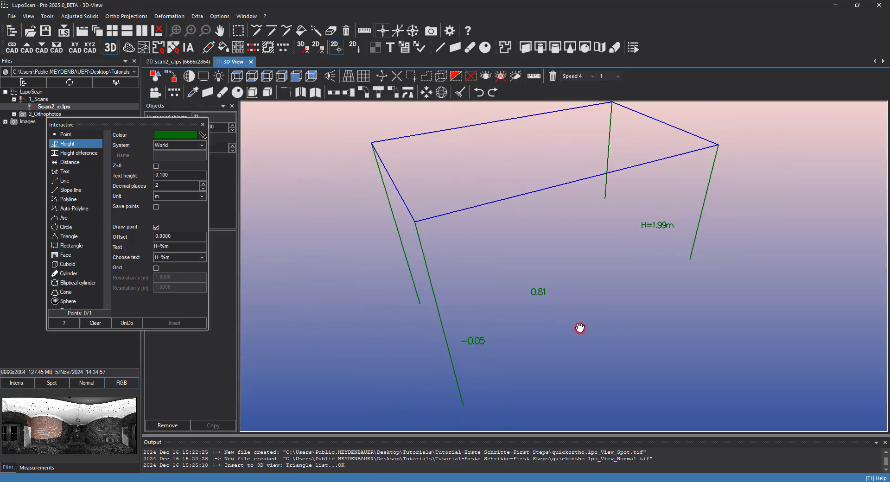
Step: Save all objects of the 3D view as 3D-View.l3d and close the Interactive dialog
{"action": "left_click", "coordinate": [46, 31]}
{"action": "left_click", "coordinate": [556, 313]}
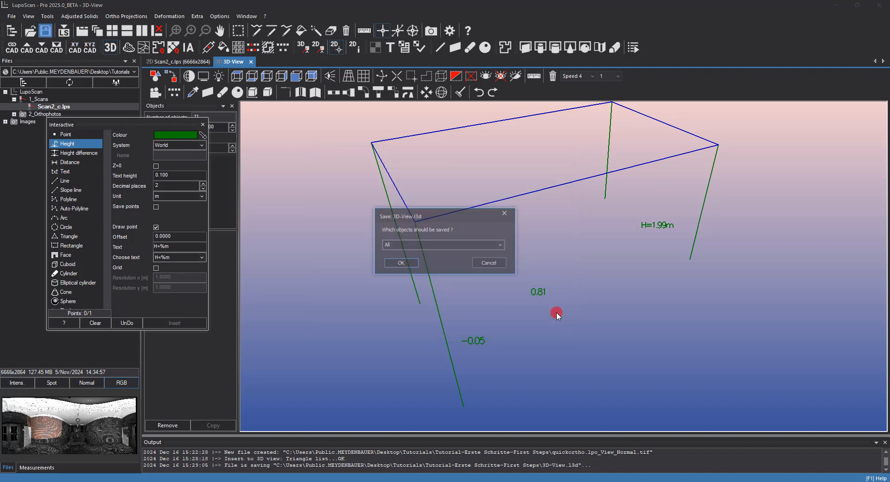
{"action": "left_click", "coordinate": [400, 262]}
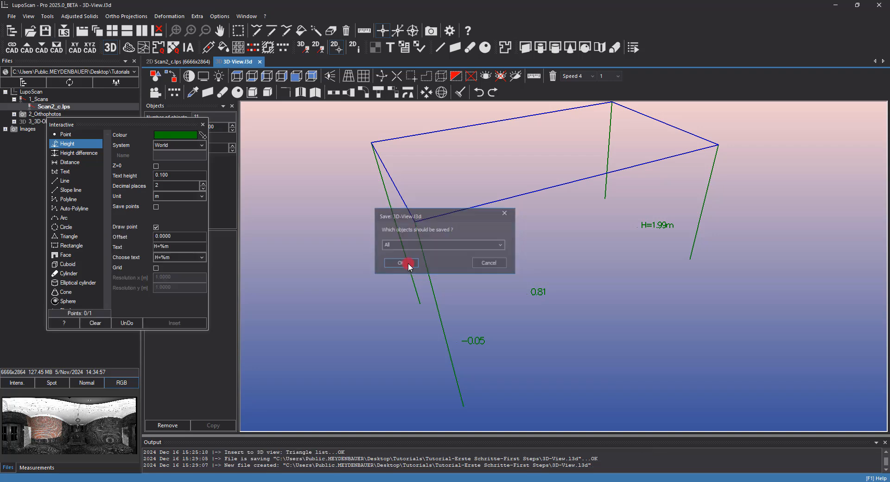
{"action": "left_click", "coordinate": [203, 122]}
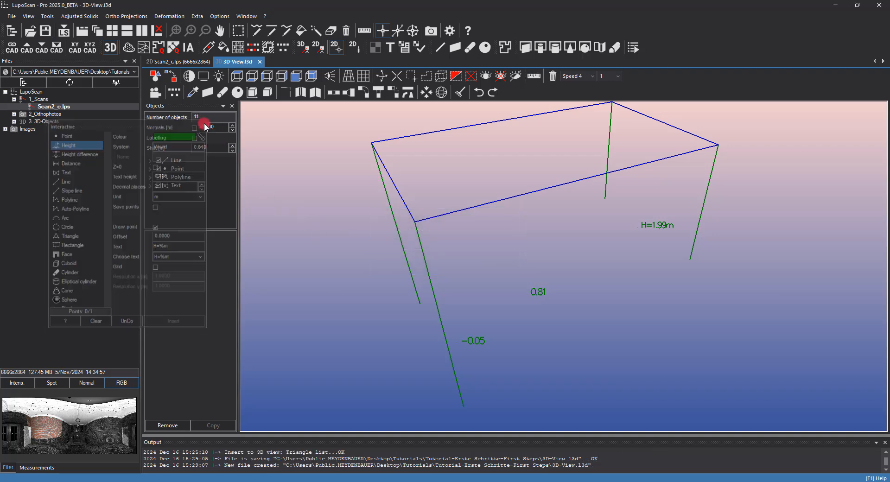
Step: Open the scan Scan2_c.lps in PanoView
{"action": "left_click", "coordinate": [191, 62]}
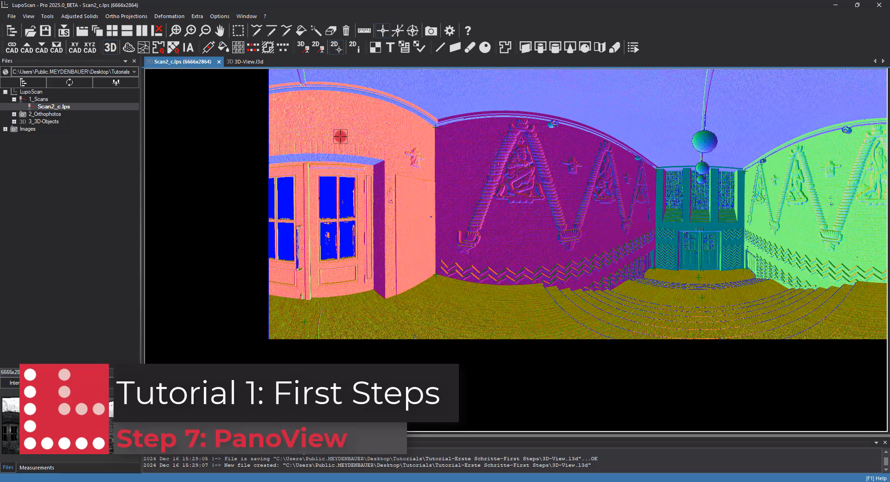
{"action": "middle_click_drag", "start_coordinate": [581, 221], "coordinate": [485, 278]}
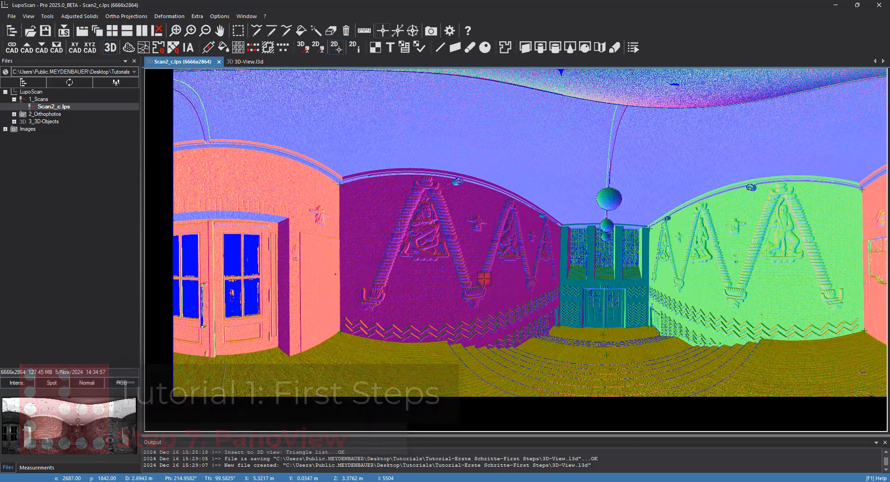
{"action": "right_click", "coordinate": [434, 225]}
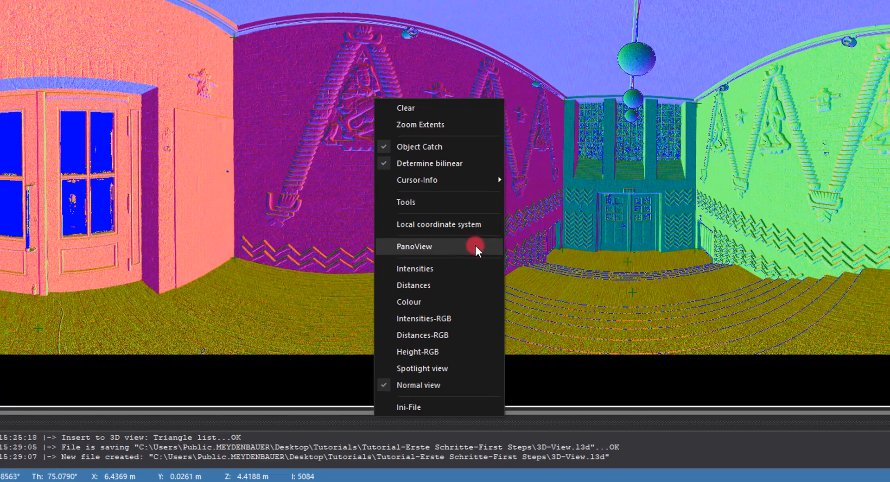
{"action": "left_click", "coordinate": [474, 240]}
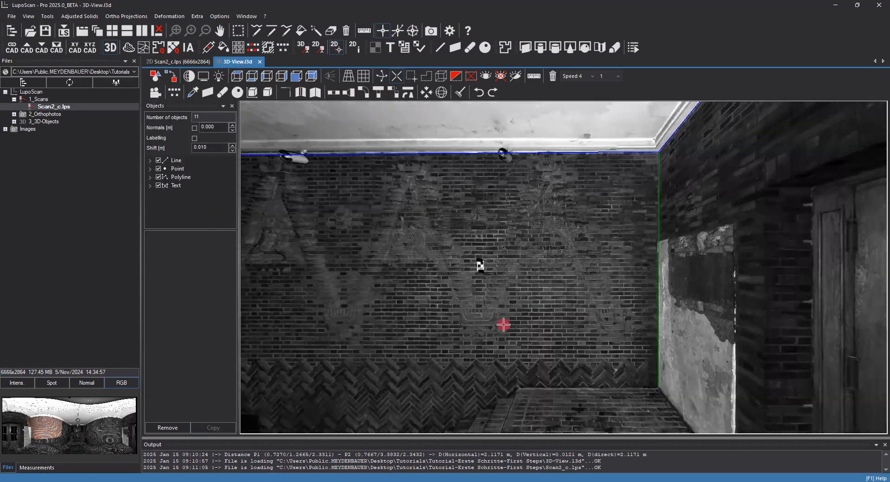
Step: Examine the panorama with the overlaid lines and height labels around the double door at the far end of the room
{"action": "scroll", "coordinate": [503, 324], "scroll_direction": "down", "scroll_amount": 3}
{"action": "key", "text": "space"}
{"action": "left_click_drag", "start_coordinate": [473, 365], "coordinate": [494, 344]}
{"action": "left_click_drag", "start_coordinate": [429, 352], "coordinate": [601, 321]}
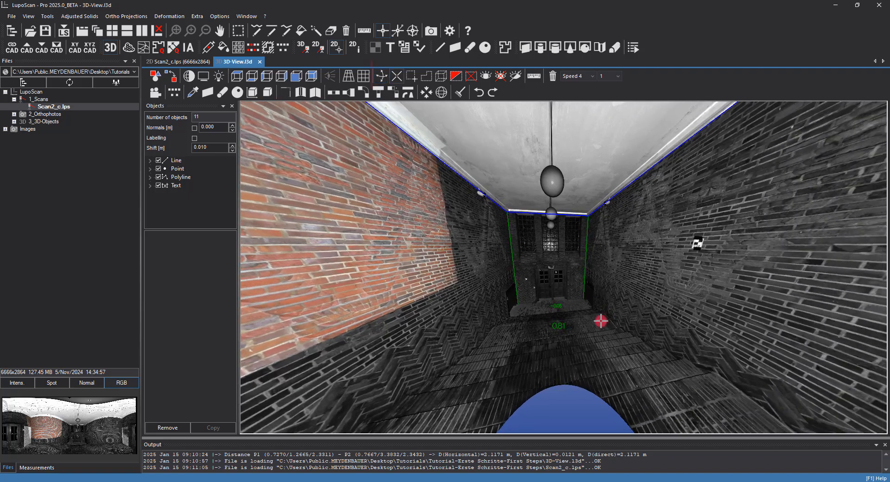
{"action": "scroll", "coordinate": [568, 281], "scroll_direction": "up", "scroll_amount": 8}
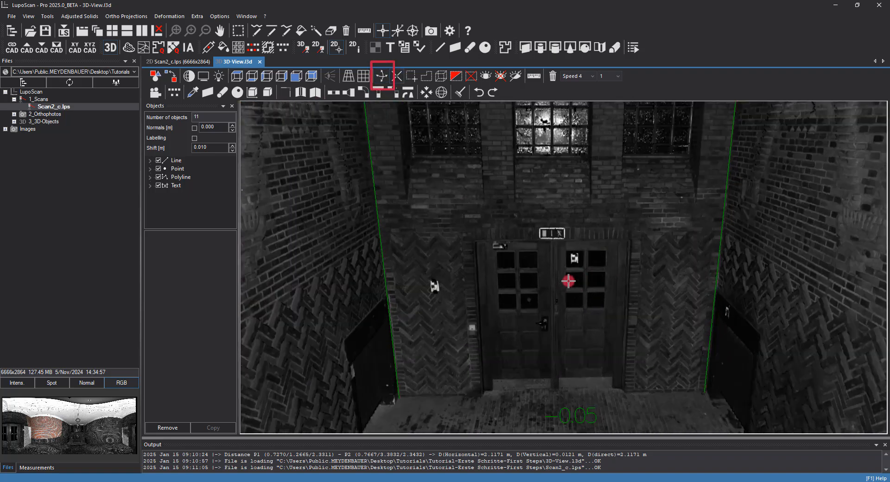
Step: Measure the distance across the top edge of the double door's frame in the panorama
{"action": "scroll", "coordinate": [568, 280], "scroll_direction": "up", "scroll_amount": 2}
{"action": "left_click_drag", "start_coordinate": [562, 306], "coordinate": [590, 220]}
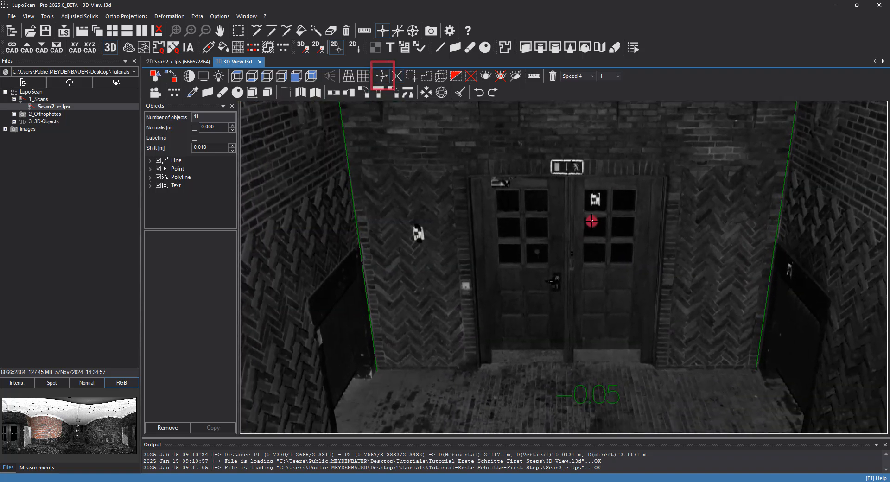
{"action": "left_click", "coordinate": [362, 32]}
{"action": "left_click", "coordinate": [460, 177]}
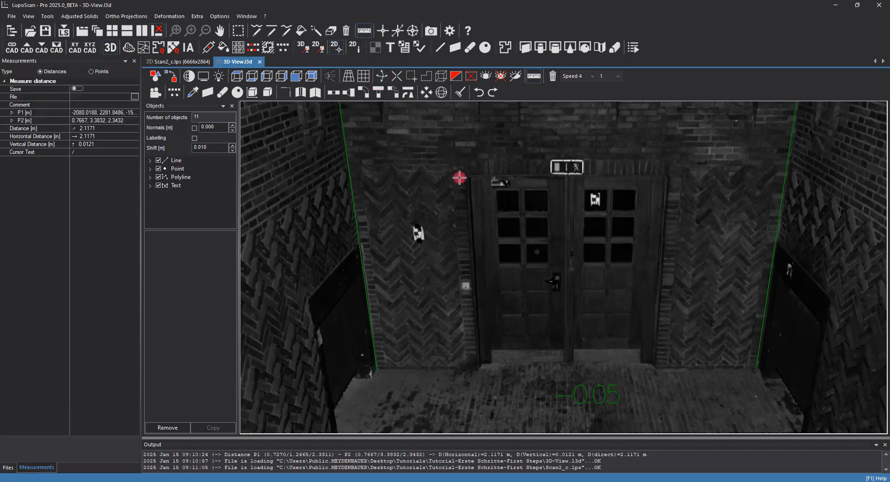
{"action": "left_click_drag", "start_coordinate": [465, 174], "coordinate": [668, 174]}
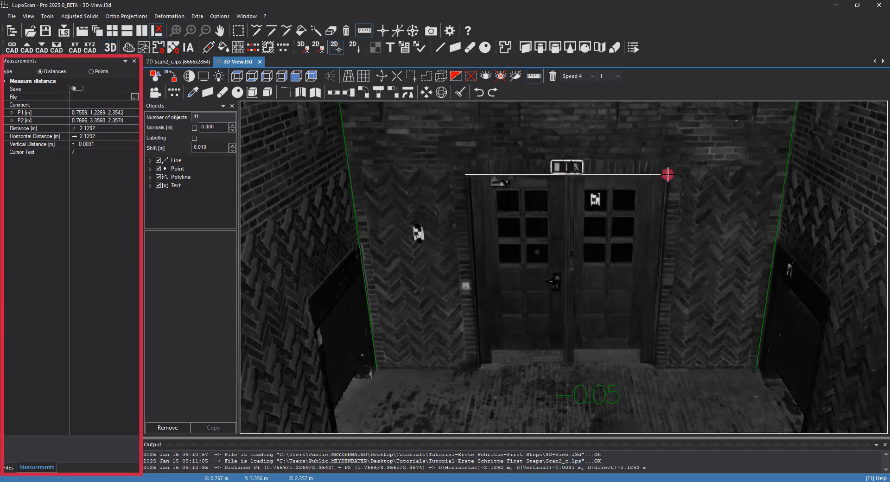
Step: Draw an interactive green line along the base of the end wall, joining the lower ends of its vertical lines with Object Catch
{"action": "scroll", "coordinate": [658, 240], "scroll_direction": "down", "scroll_amount": 3}
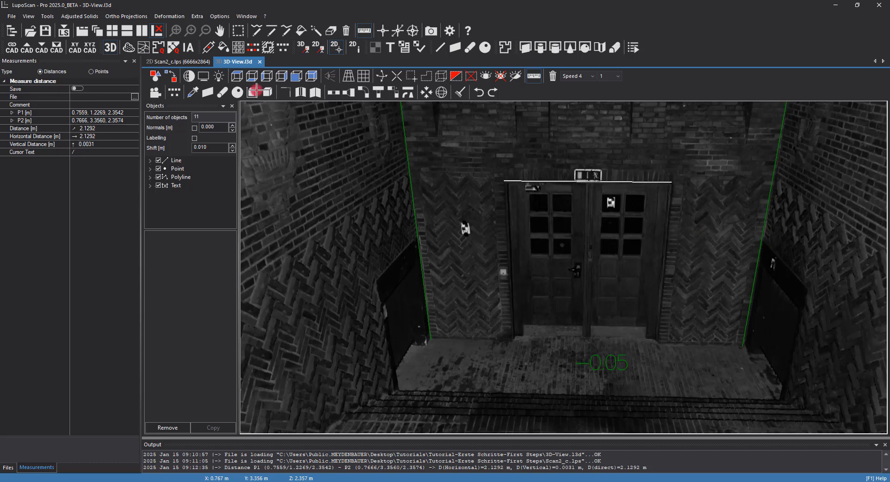
{"action": "left_click", "coordinate": [193, 51]}
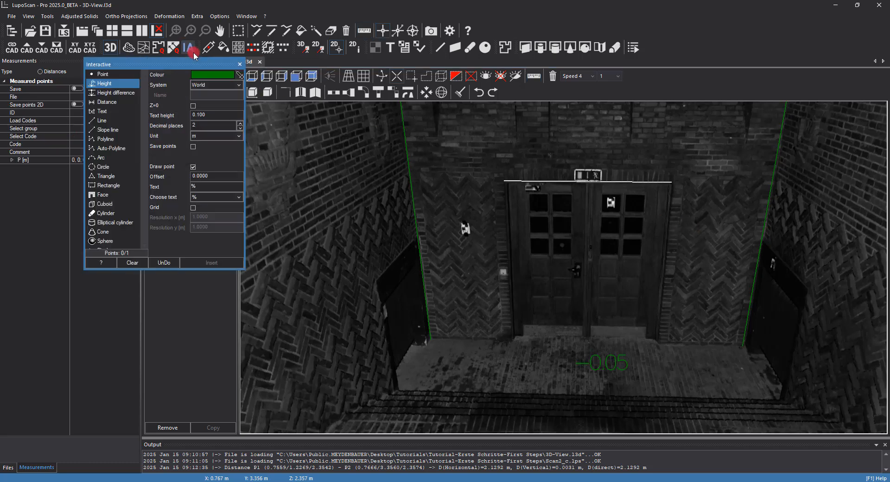
{"action": "left_click", "coordinate": [106, 121]}
{"action": "right_click", "coordinate": [441, 329]}
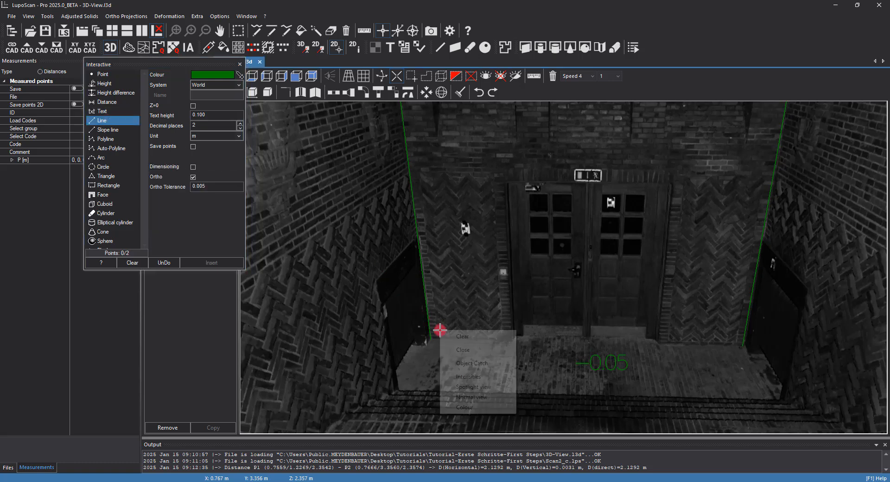
{"action": "left_click", "coordinate": [471, 364]}
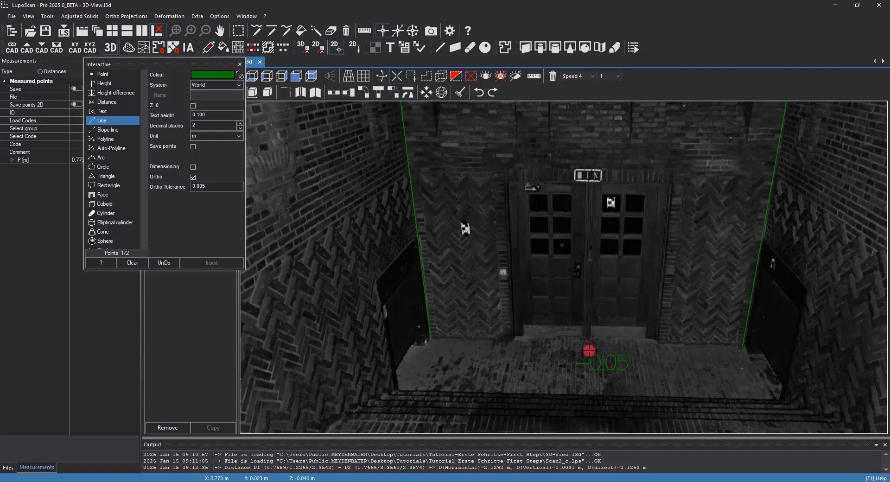
{"action": "left_click", "coordinate": [742, 346]}
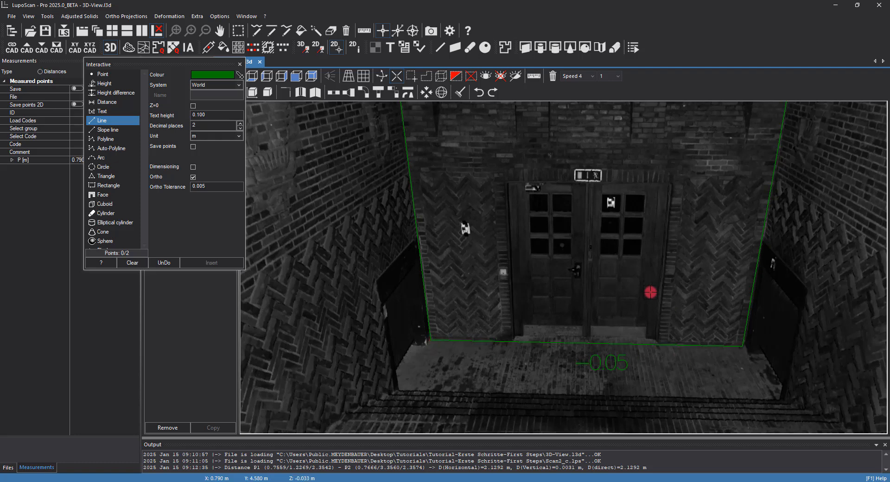
{"action": "scroll", "coordinate": [649, 294], "scroll_direction": "down", "scroll_amount": 3}
{"action": "scroll", "coordinate": [625, 234], "scroll_direction": "down", "scroll_amount": 3}
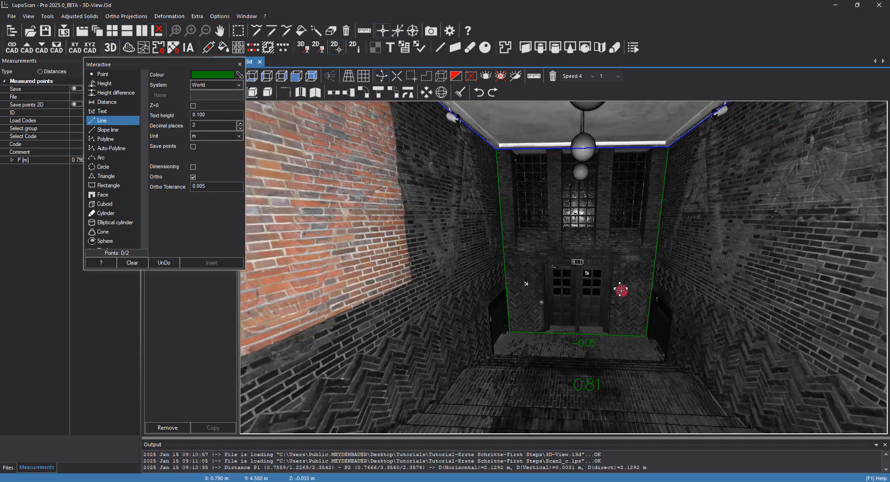